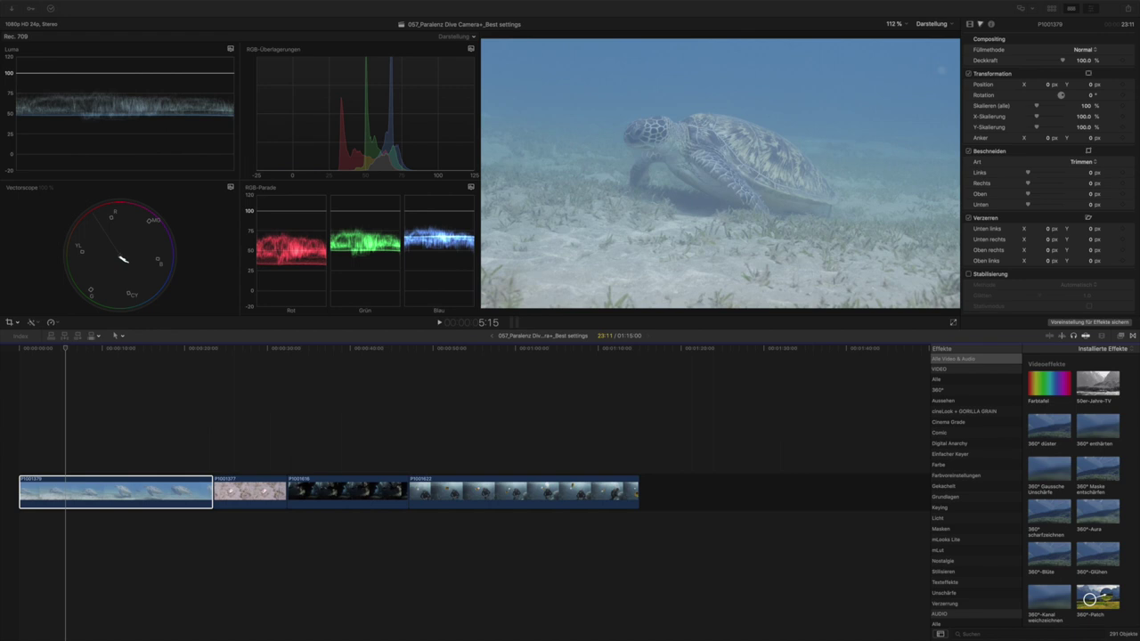
Select the opening turtle clip in the timeline for grading
left_click(162, 449)
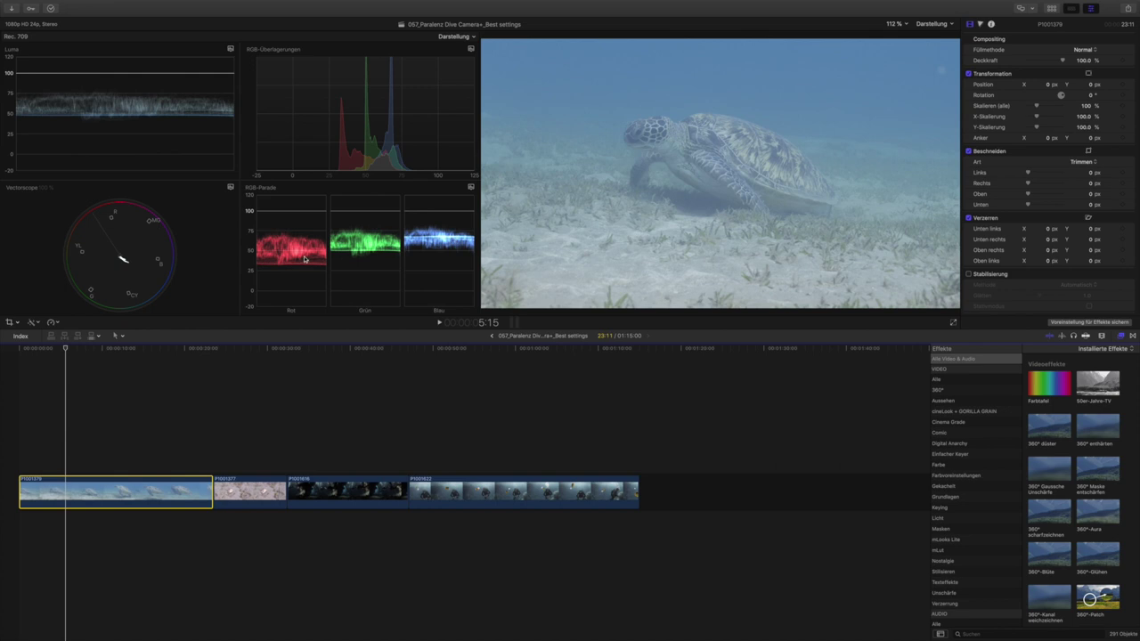
Check the Color inspector, return to the Video inspector, and open the Enhancements (magic wand) menu
left_click(981, 25)
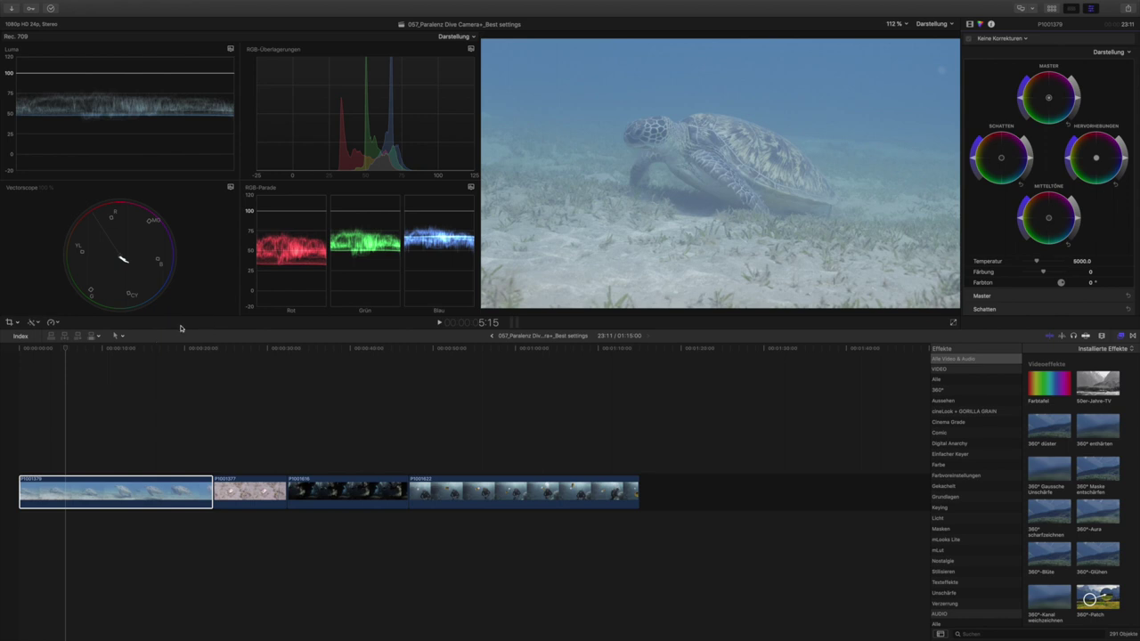
key("super+6")
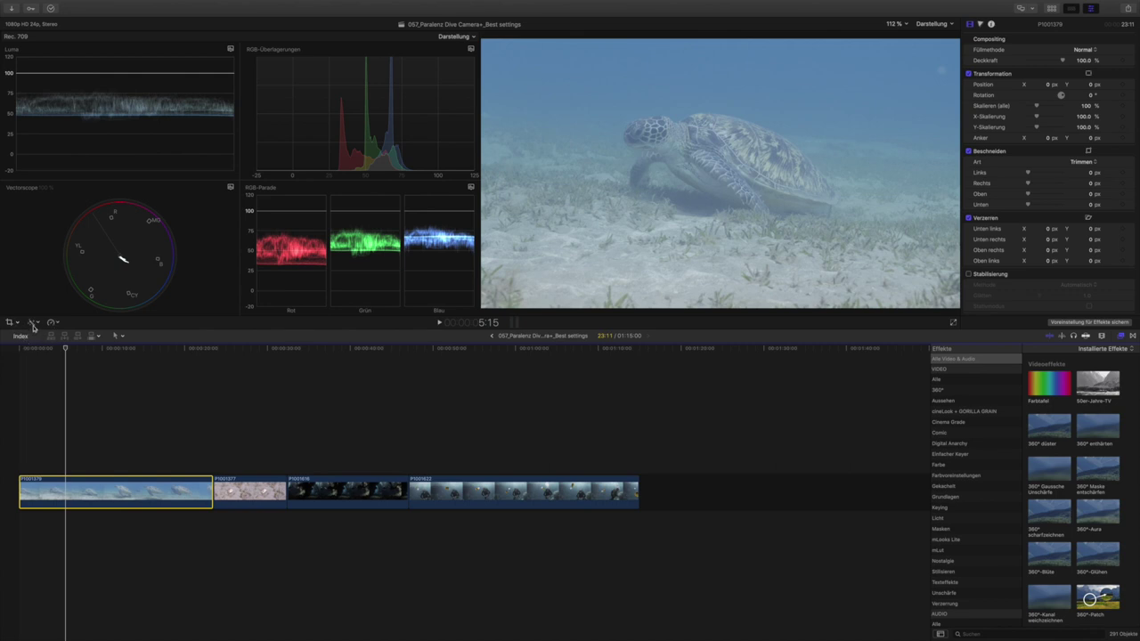
left_click(33, 327)
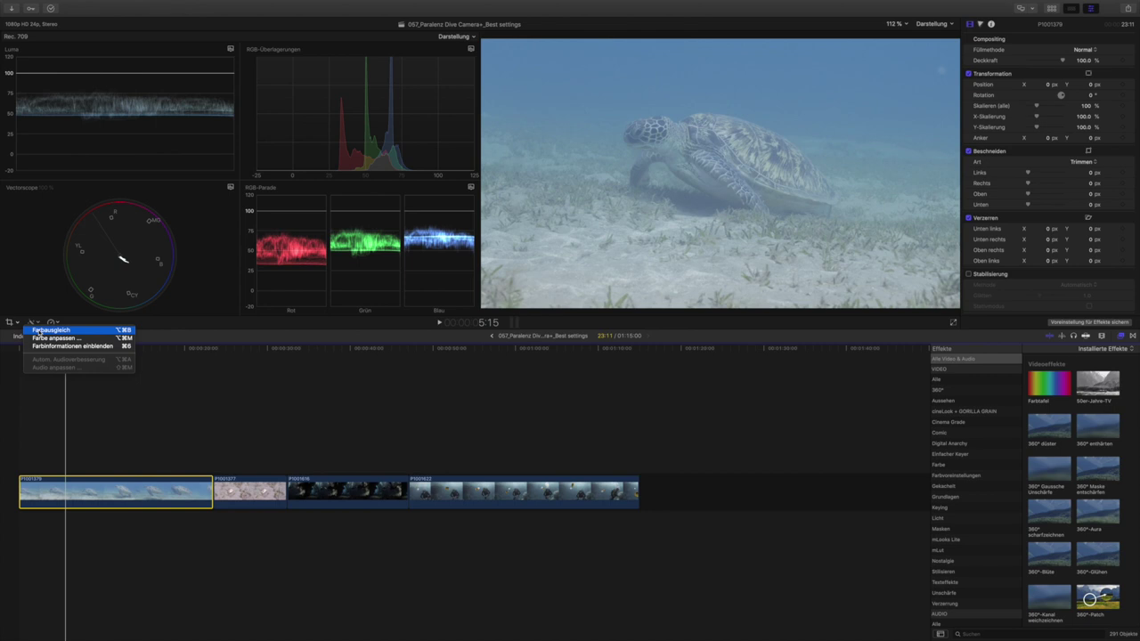
Apply Farbausgleich with Methode set to Weißabgleich, sampling the sandy seabed as the white reference
left_click(39, 330)
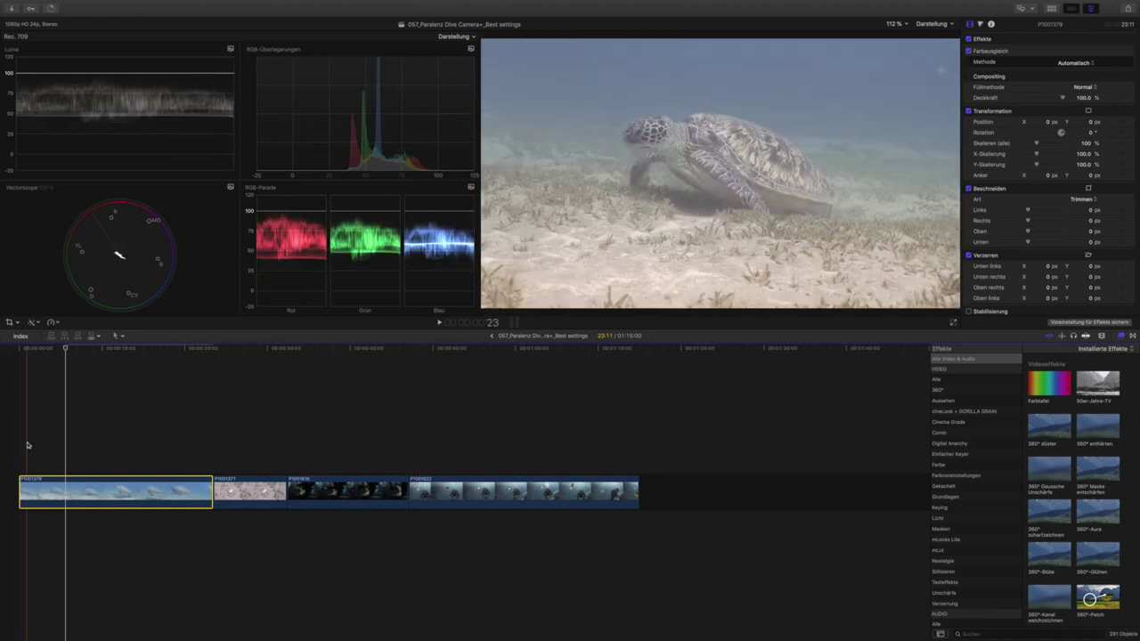
left_click(1068, 62)
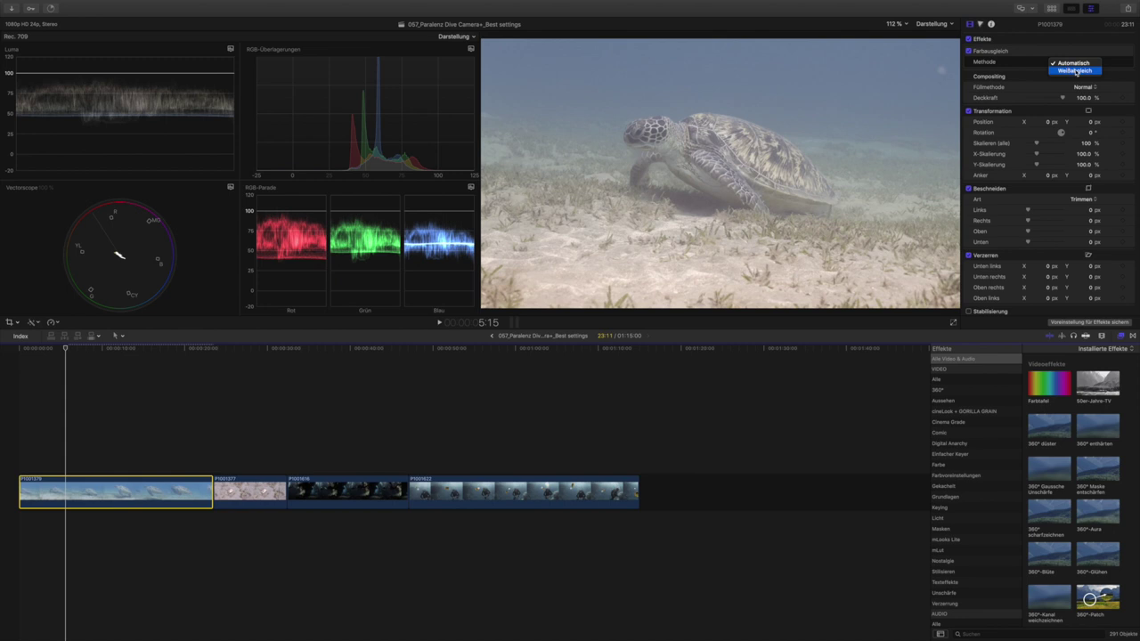
left_click(1076, 71)
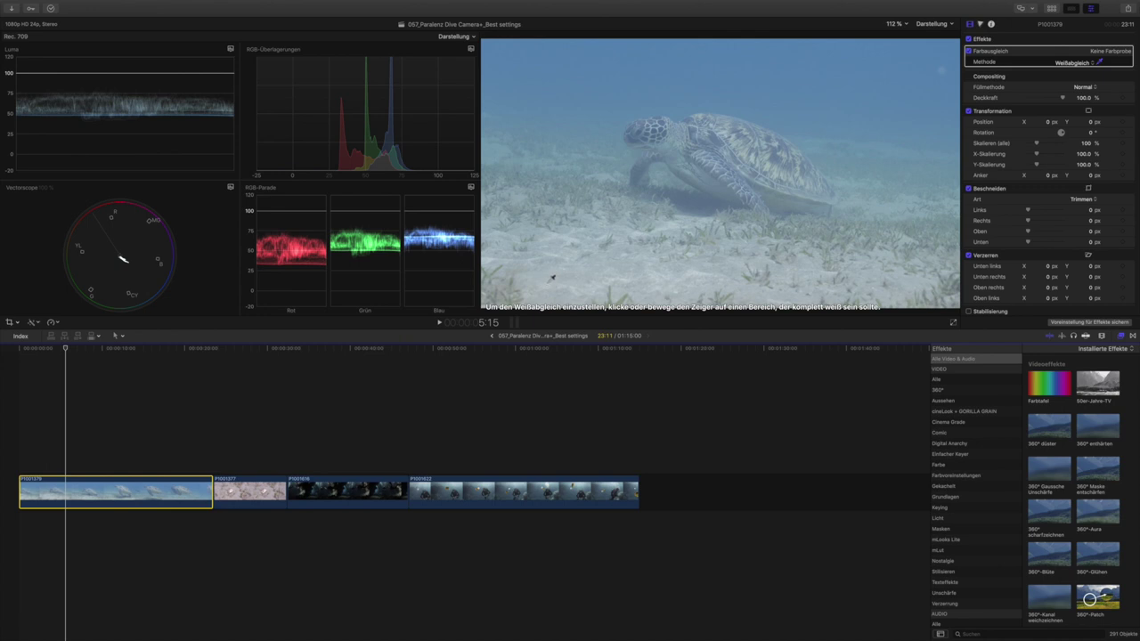
left_click(550, 279)
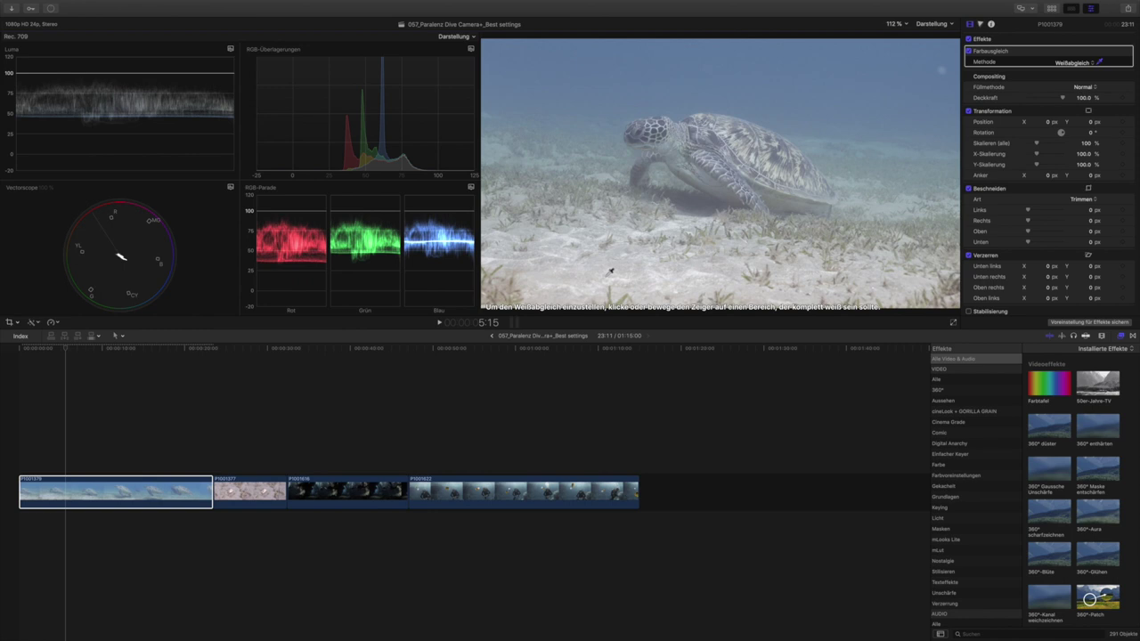
Add Farbräder to the turtle clip, lowering Schatten brightness and raising Hervorhebungen brightness
left_click(980, 26)
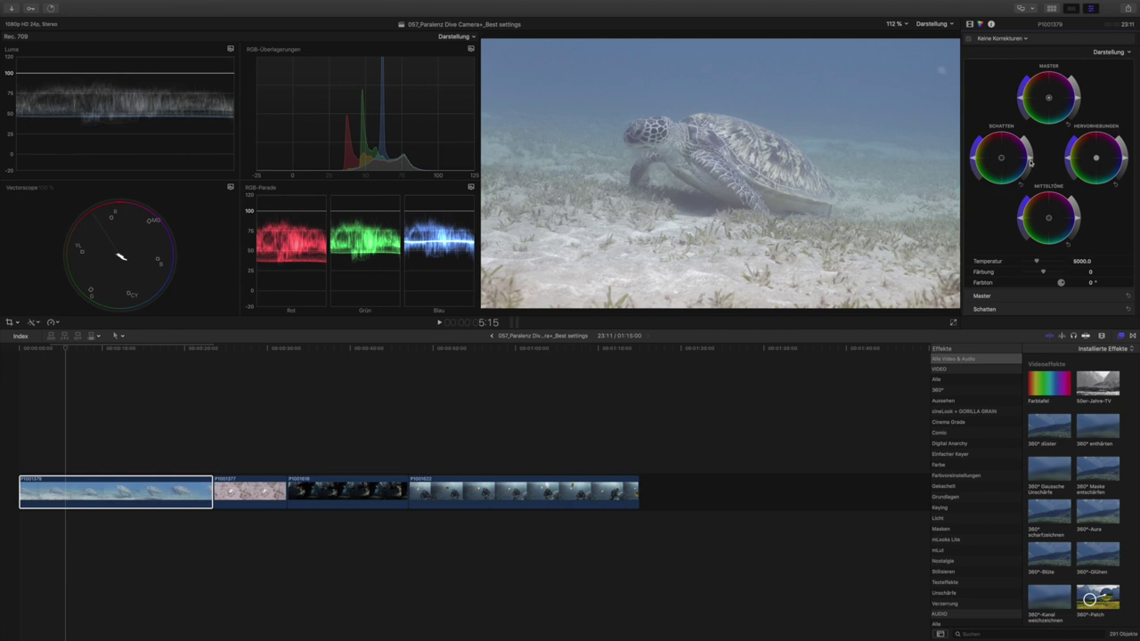
left_click_drag(1030, 160, 1028, 175)
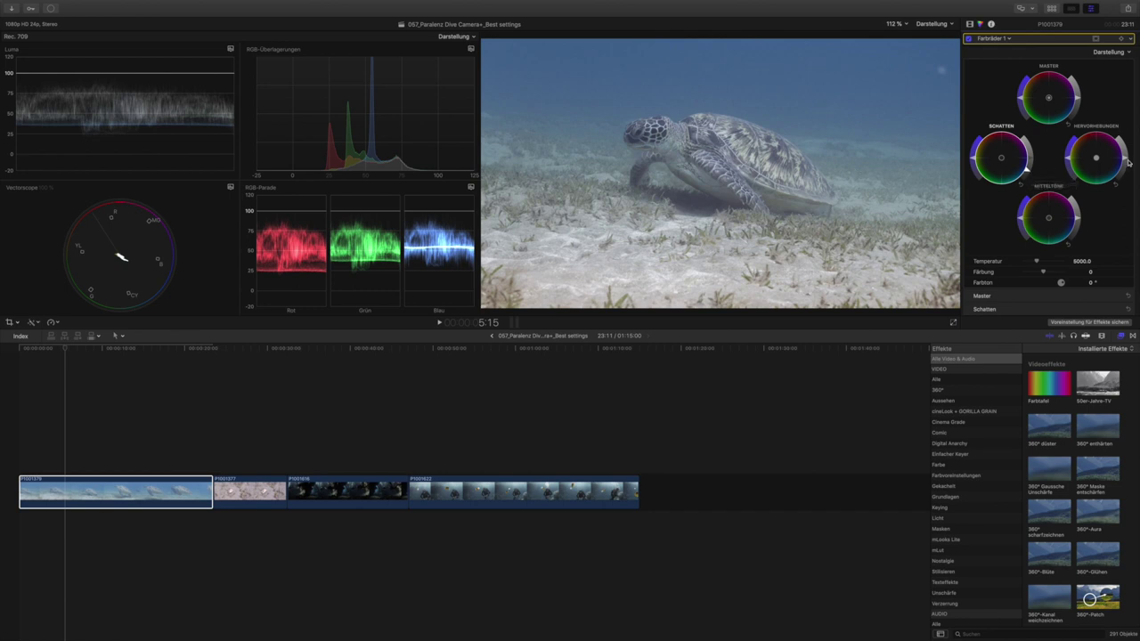
left_click_drag(1125, 160, 1124, 158)
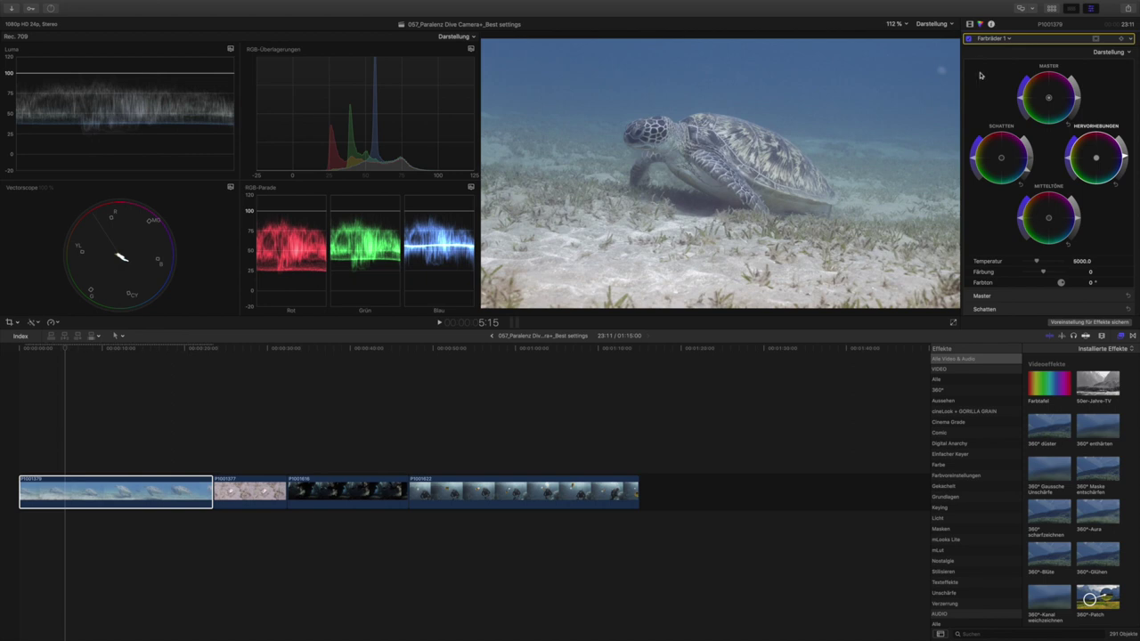
Compare Farbräder 1 off and on, then raise saturation on the Master, Hervorhebungen, Mitteltöne and Schatten wheels
left_click(969, 40)
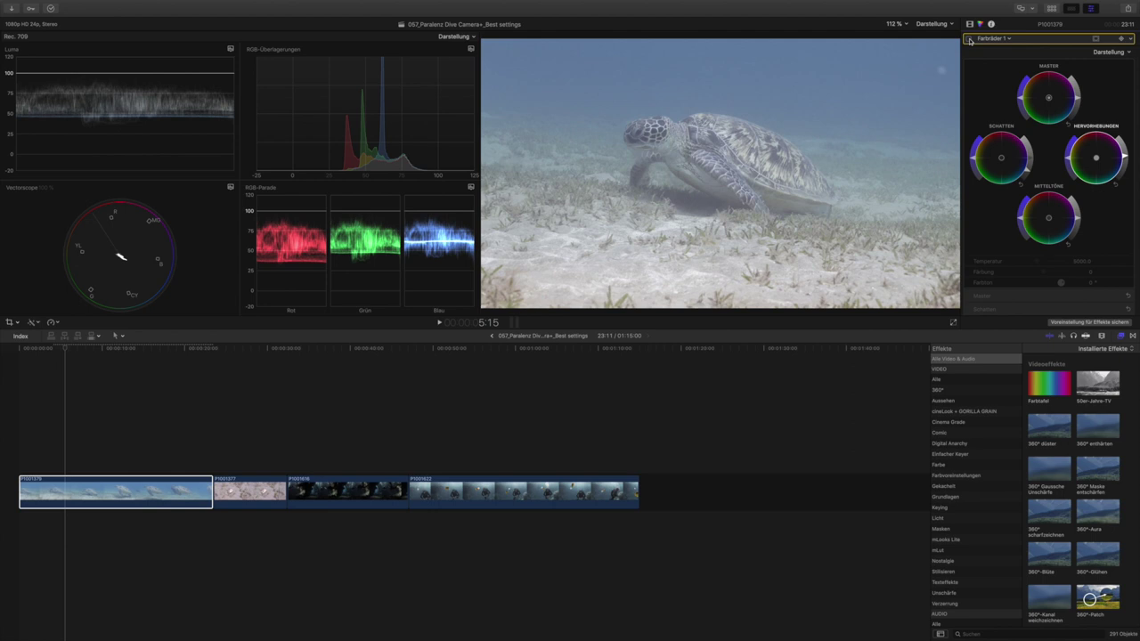
left_click(969, 40)
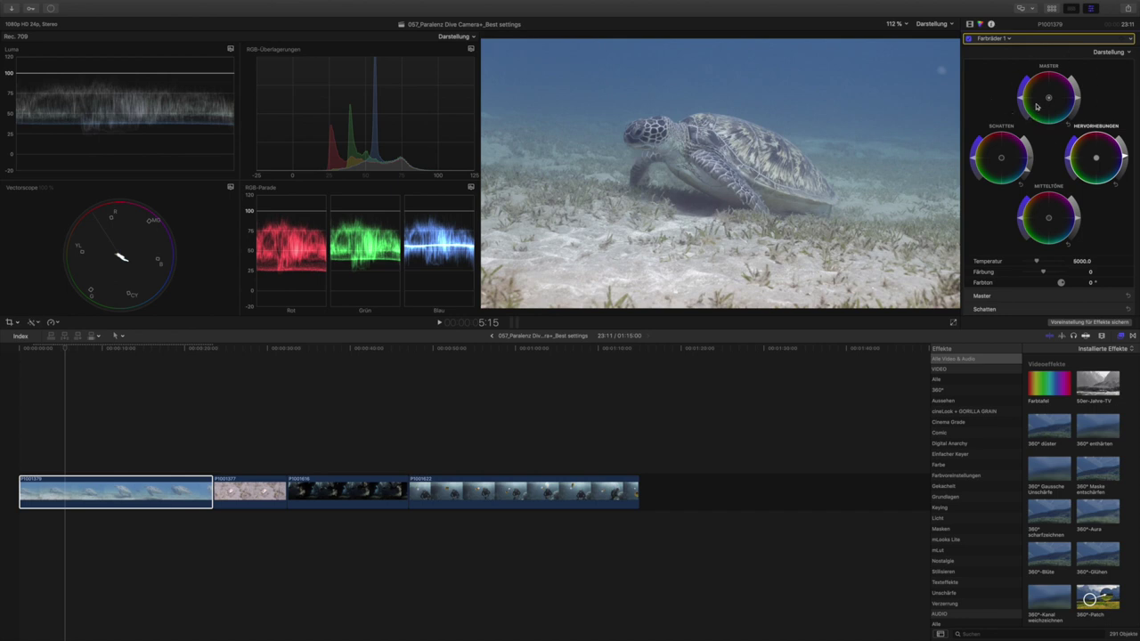
mouse_move(1022, 103)
left_mouse_down()
mouse_move(1023, 86)
mouse_move(1021, 98)
left_mouse_up()
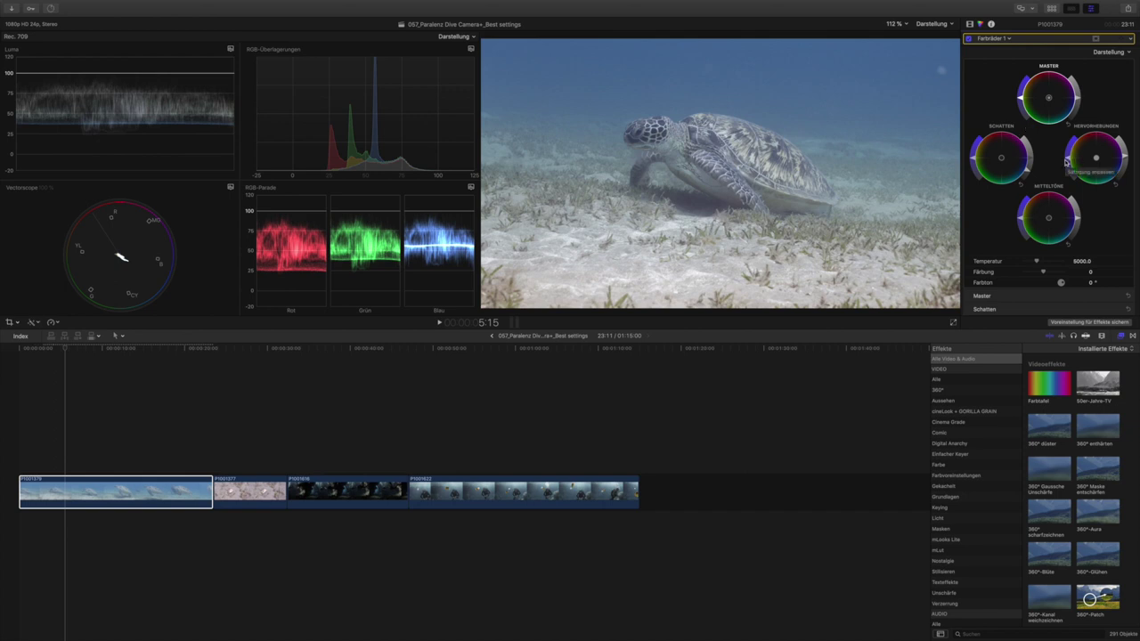
left_click_drag(1068, 162, 1068, 149)
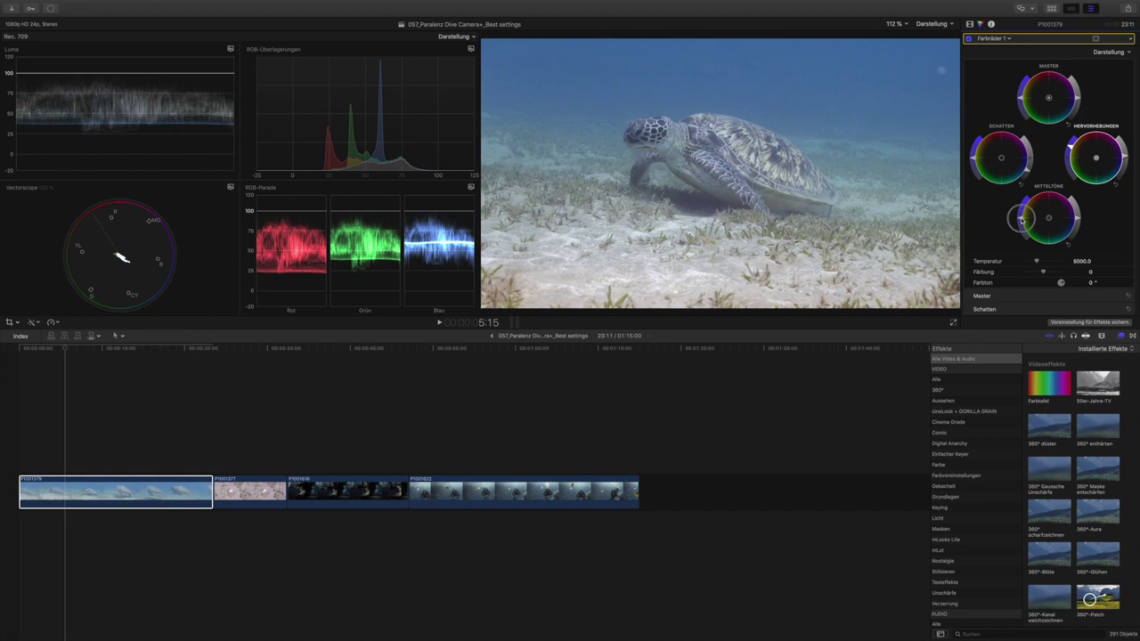
left_click_drag(1020, 219, 1021, 218)
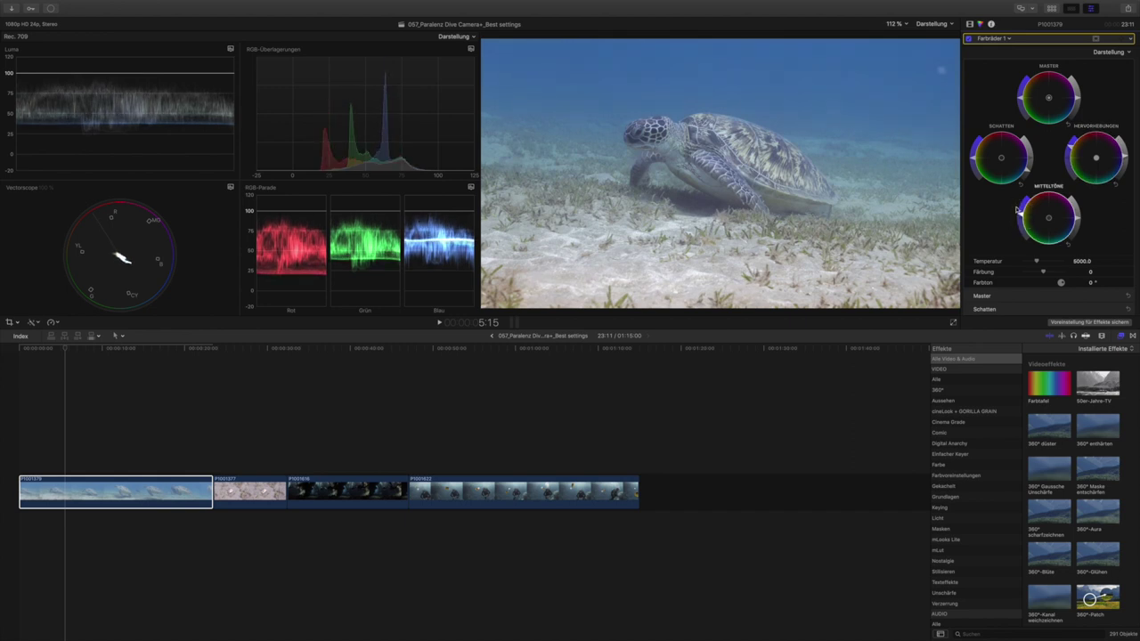
left_click_drag(974, 158, 974, 151)
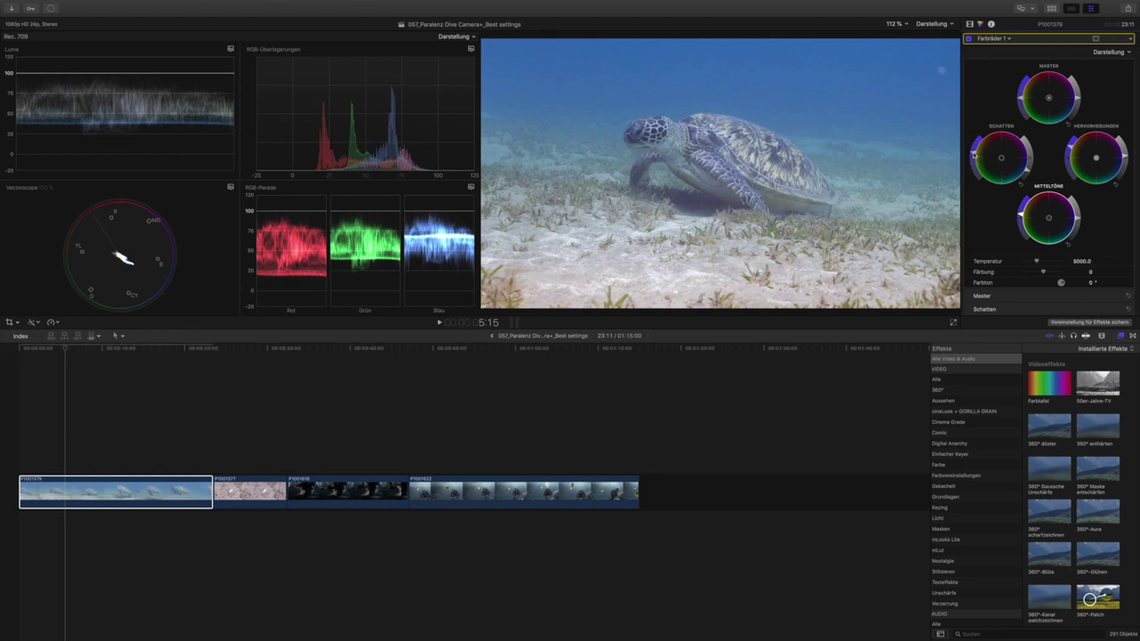
Toggle the turtle clip's corrections on and off during playback to compare, then move to the sea-slug clip
left_click(969, 39)
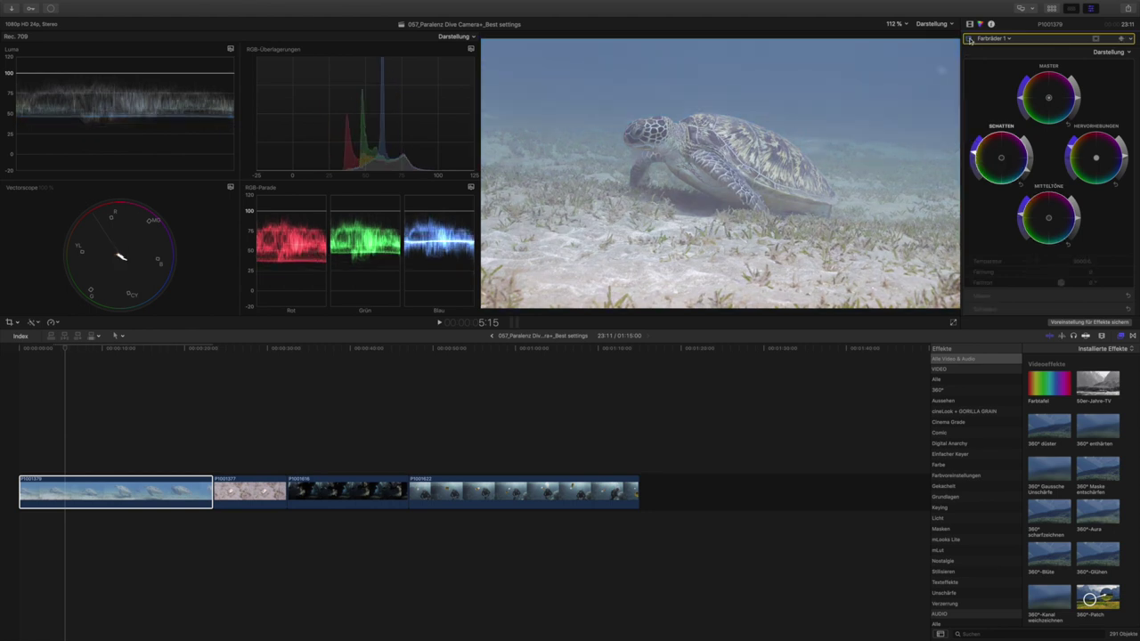
left_click(969, 39)
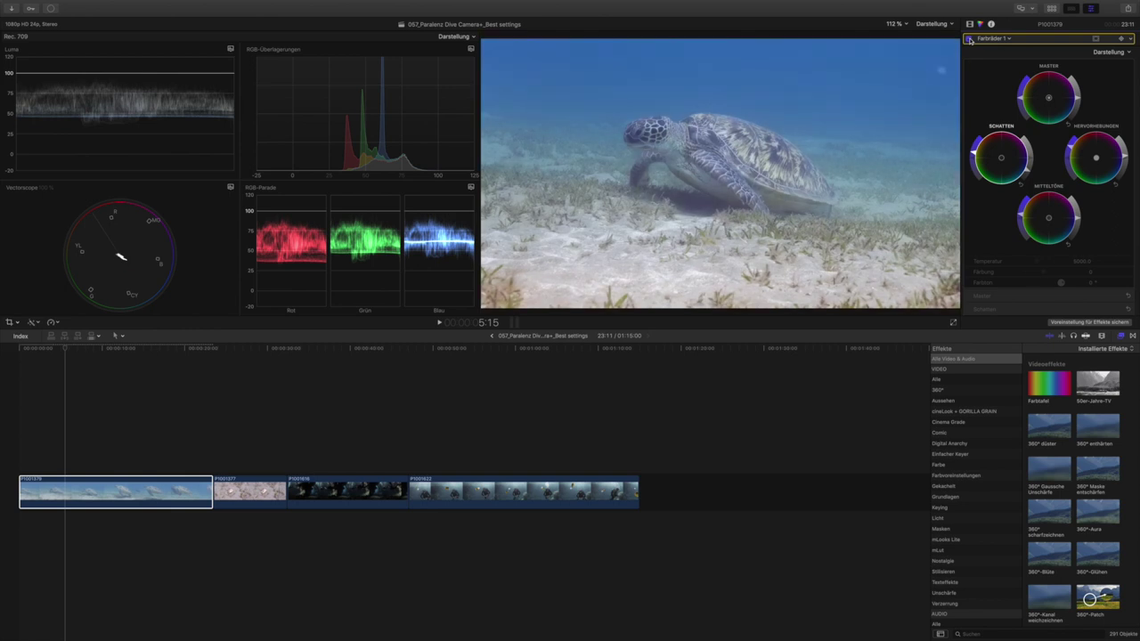
key("space")
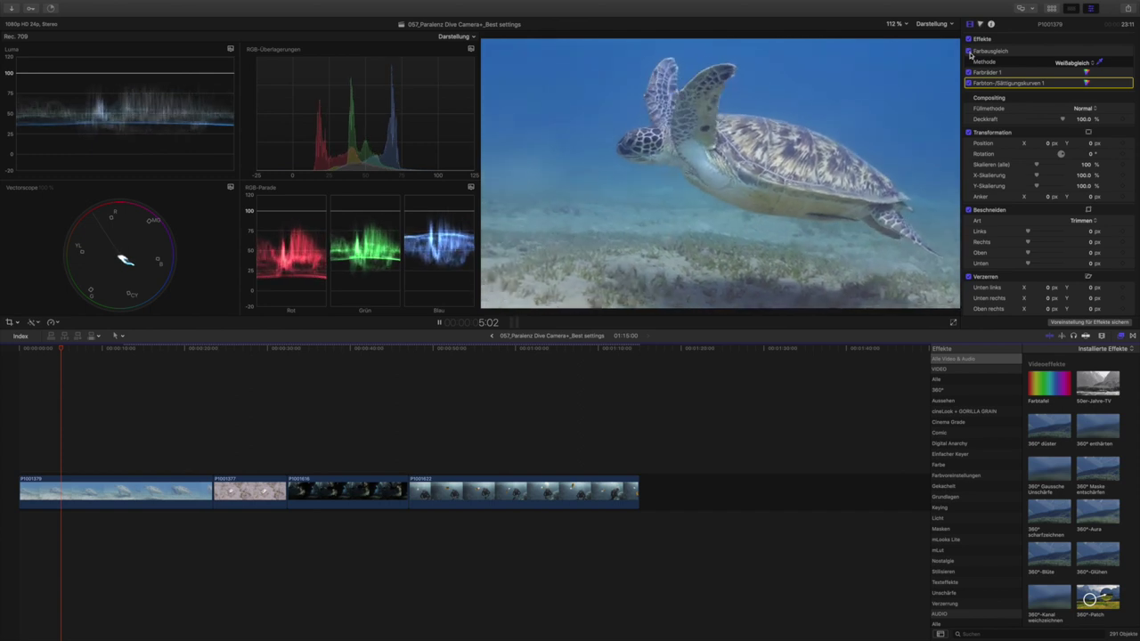
left_click(968, 39)
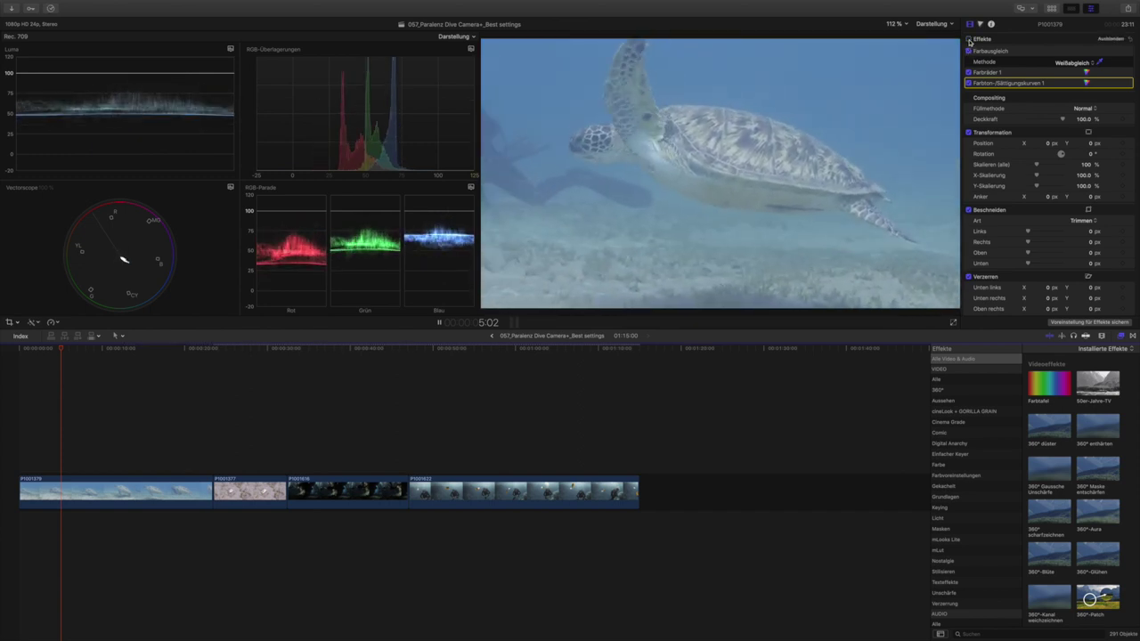
left_click(969, 40)
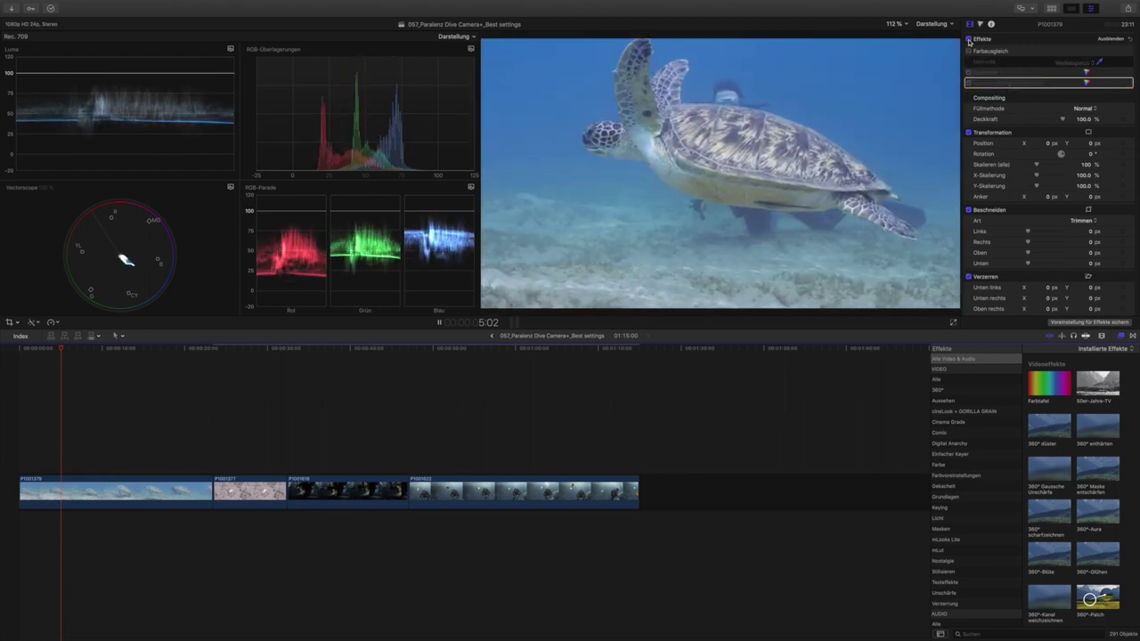
left_click(260, 348)
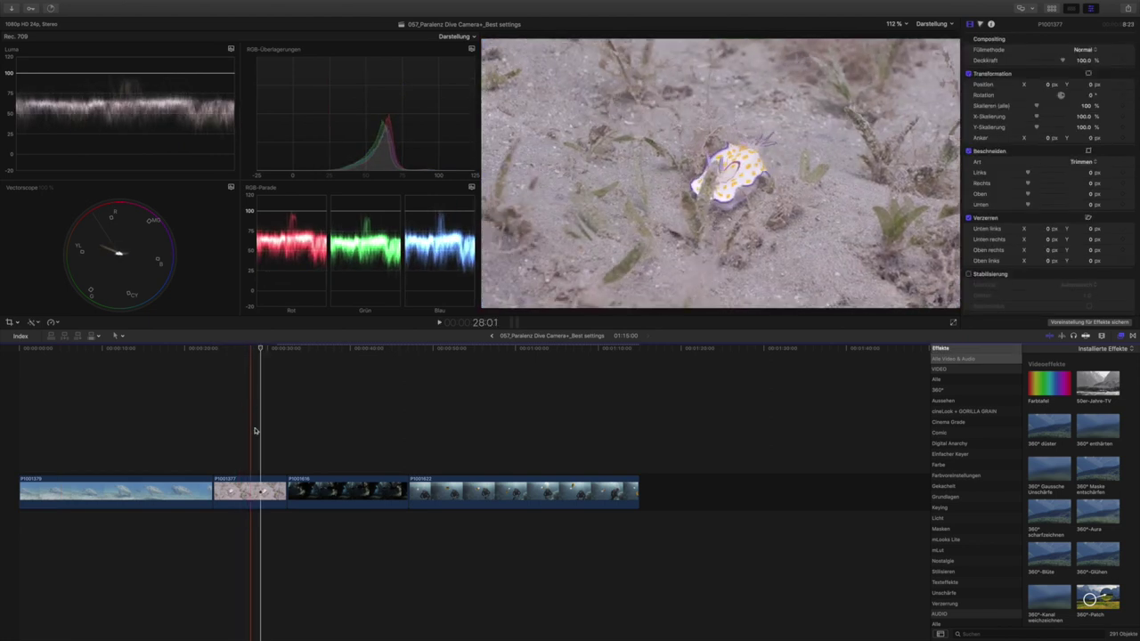
Select clip P1001377 and apply Farbausgleich from the Enhancements menu
left_click(246, 492)
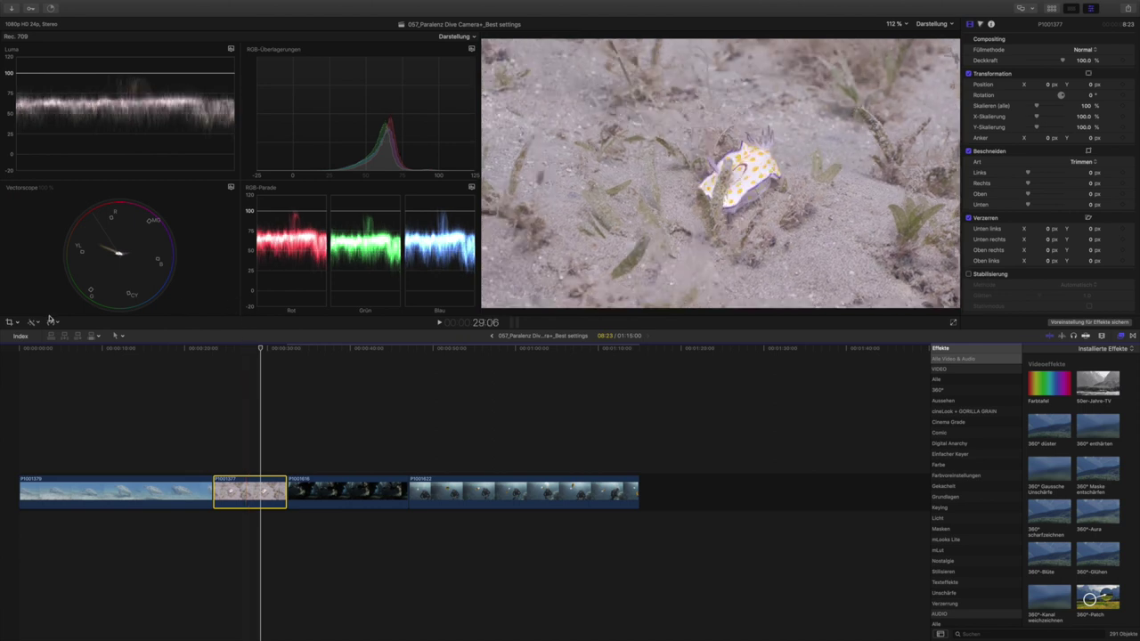
left_click(33, 322)
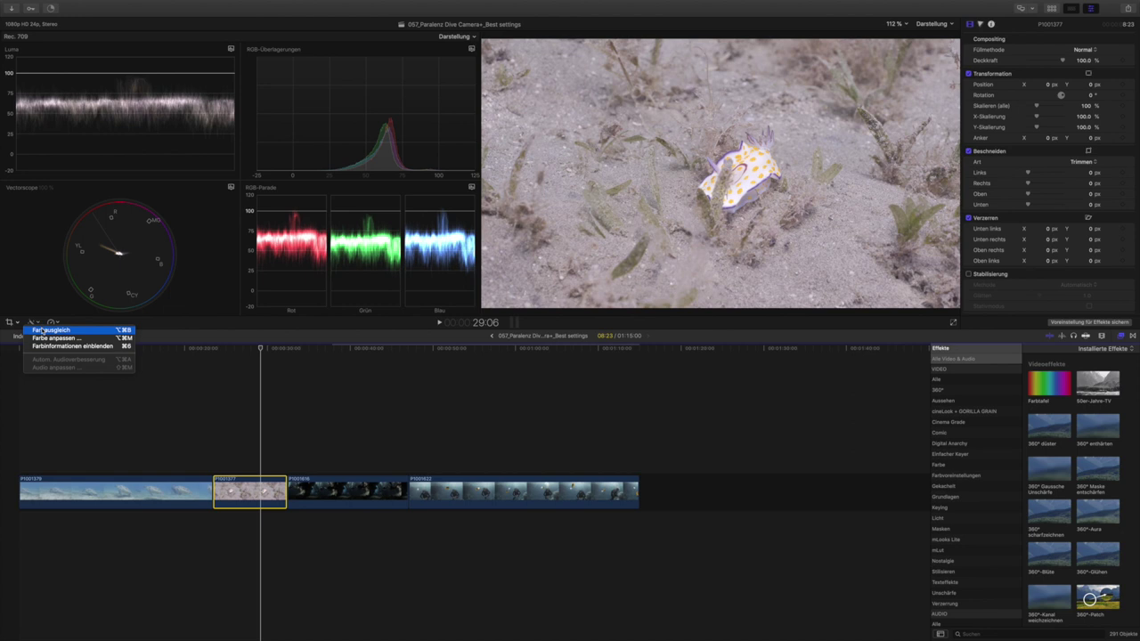
left_click(53, 330)
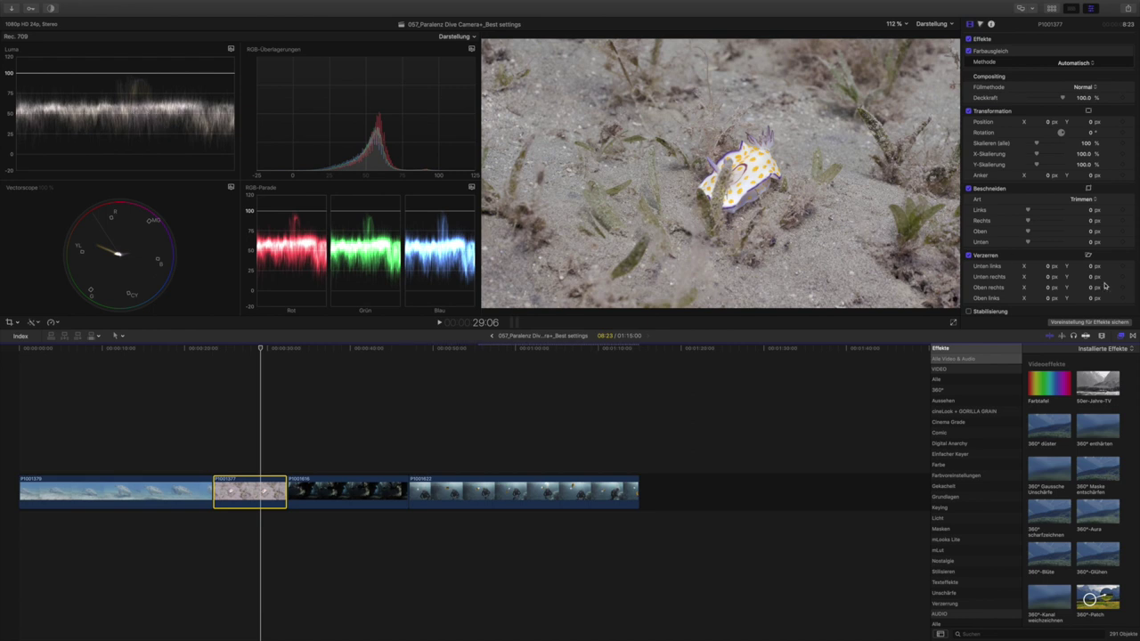
left_click(980, 25)
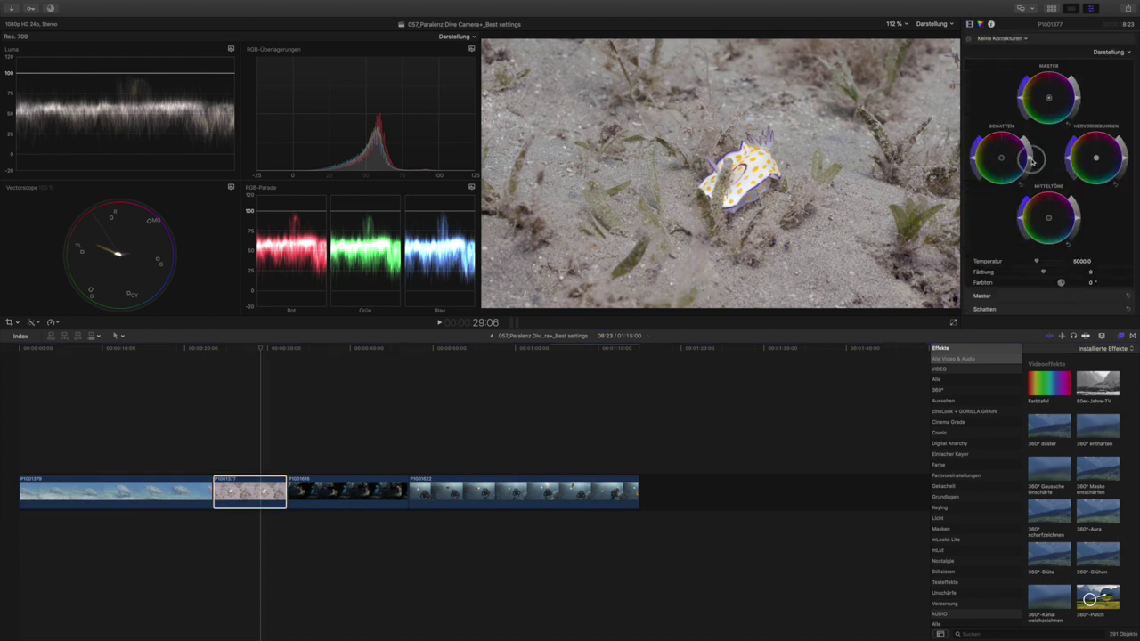
Add a Farbräder colour-wheels correction to the sea-slug clip
left_click(1031, 160)
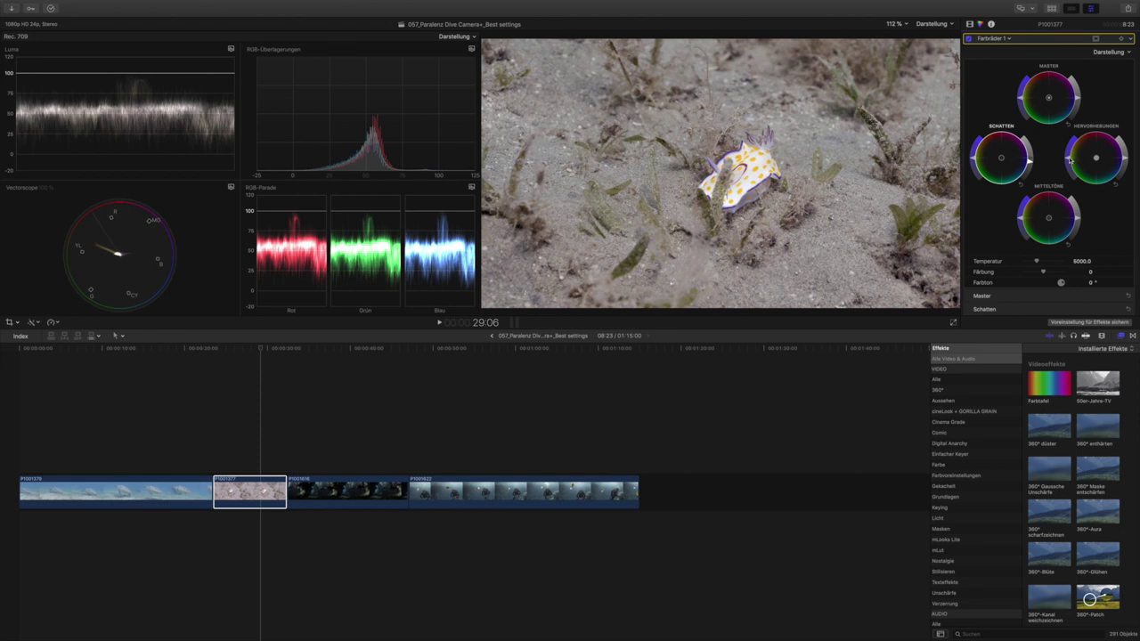
Push the Hervorhebungen brightness up and back down, then reselect clip P1001377
mouse_move(1068, 155)
left_mouse_down()
mouse_move(1067, 173)
mouse_move(1067, 152)
left_mouse_up()
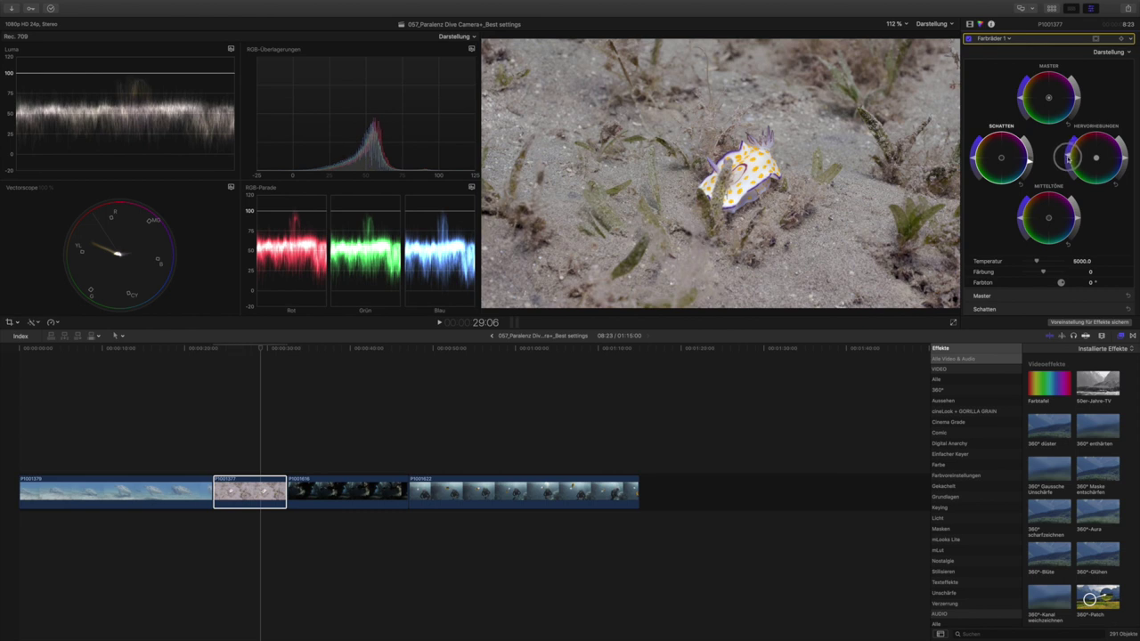
left_click_drag(1067, 157, 1073, 127)
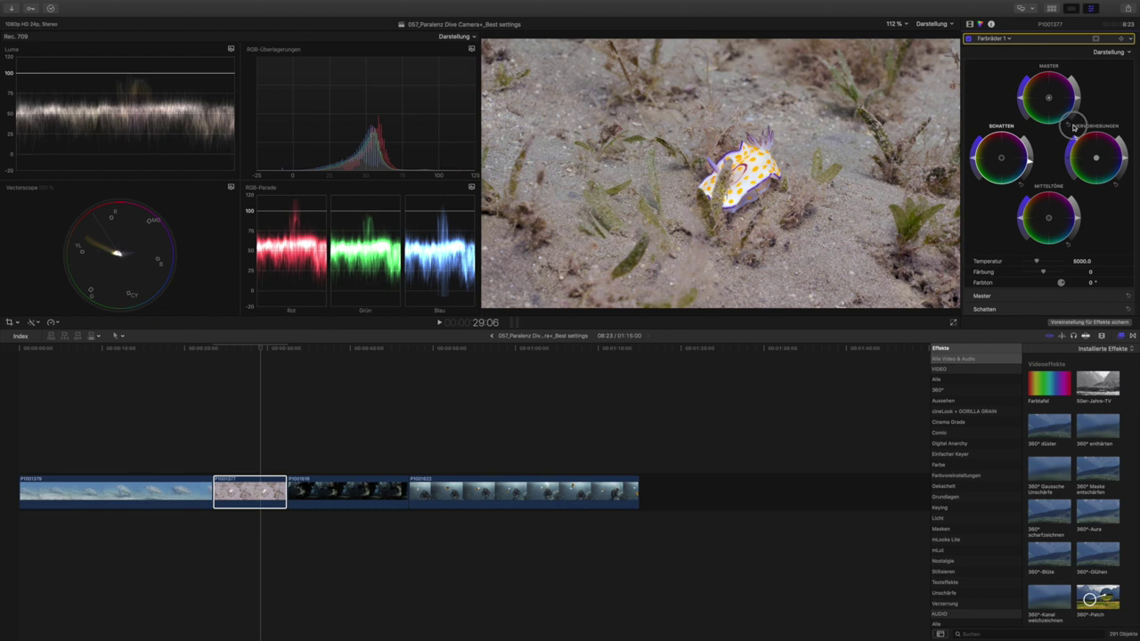
left_click_drag(1073, 128, 1073, 156)
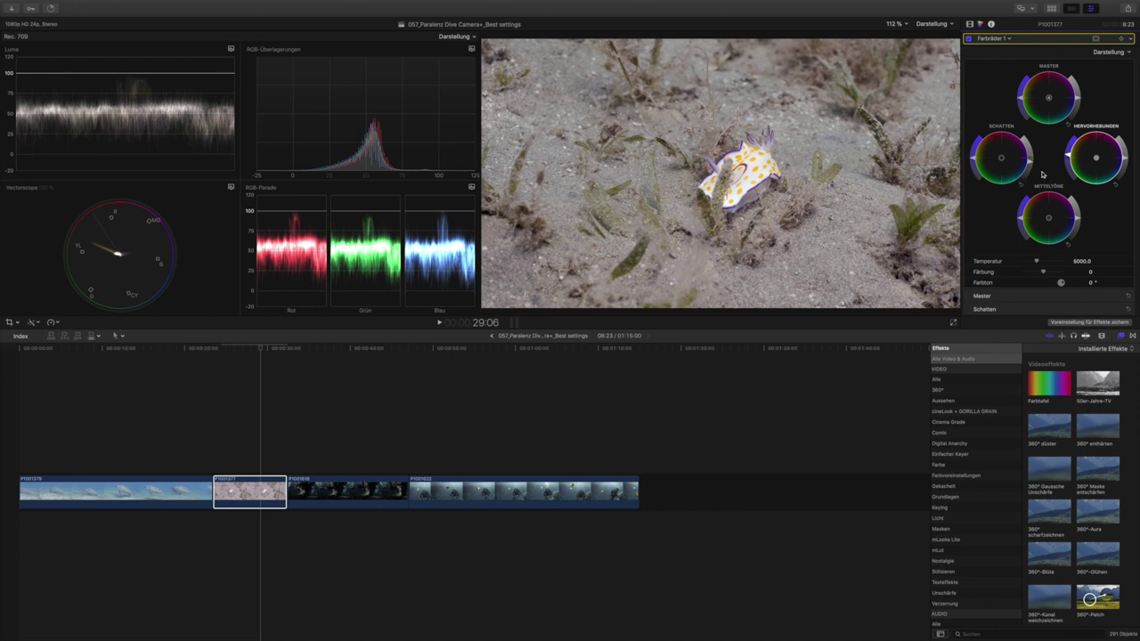
left_click(214, 448)
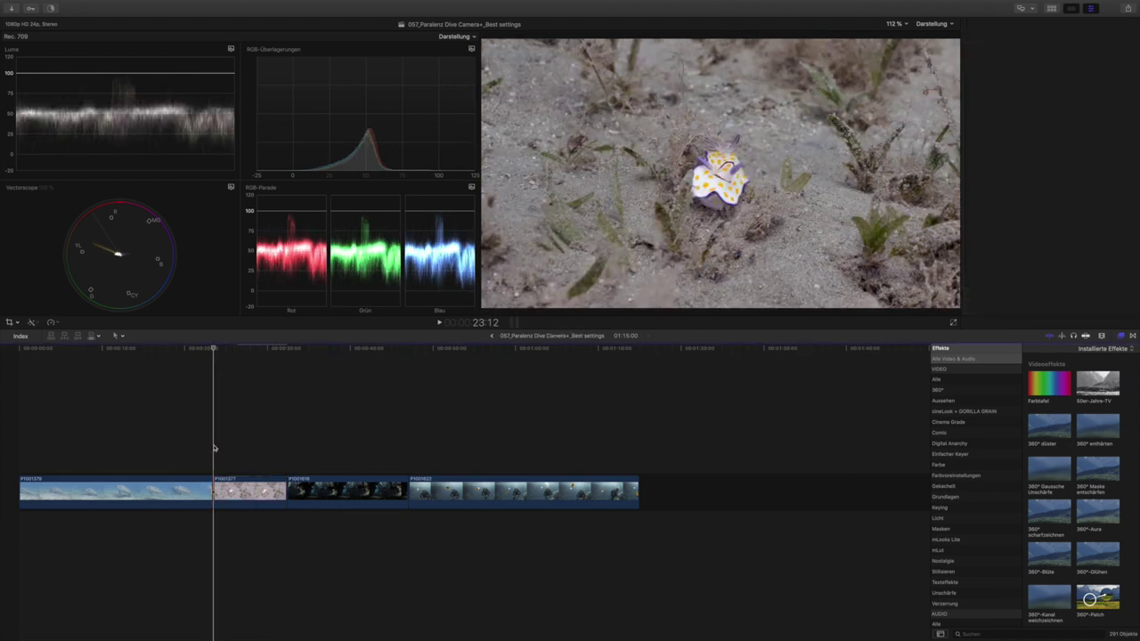
left_click(240, 491)
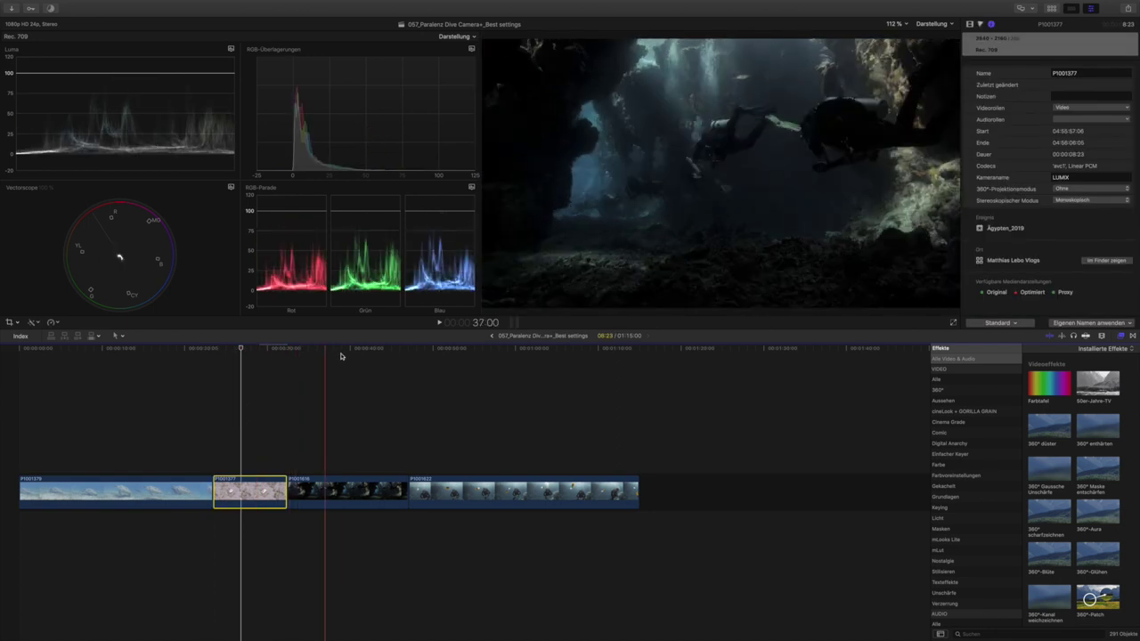
Select clip P1001616, place the playhead in it, and apply Farbausgleich from the Enhancements menu
left_click(340, 490)
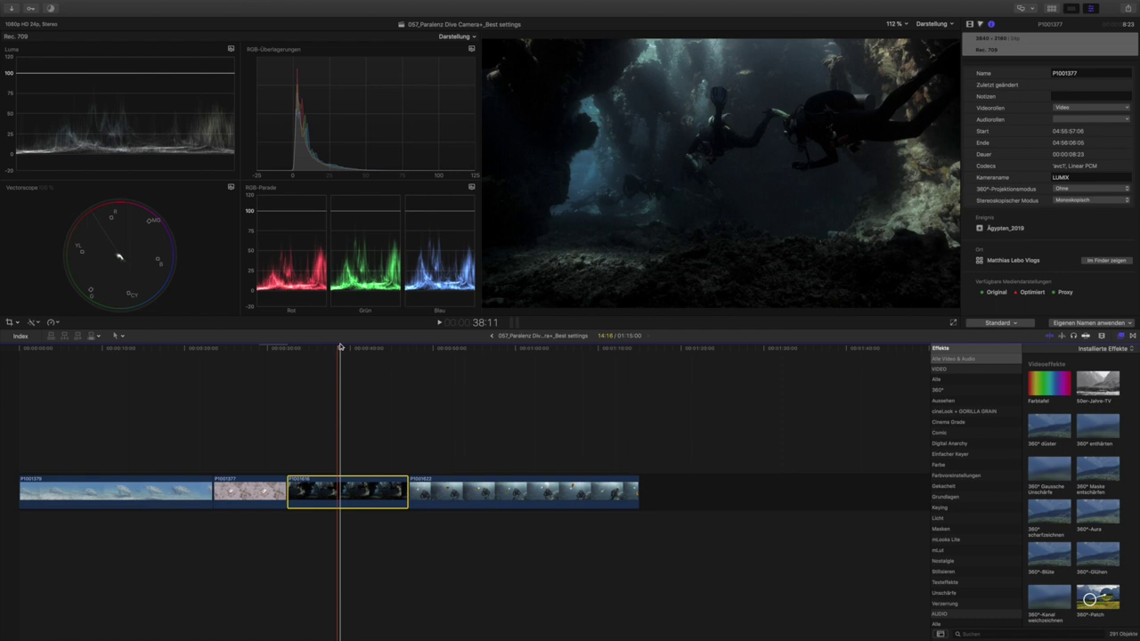
left_click(340, 346)
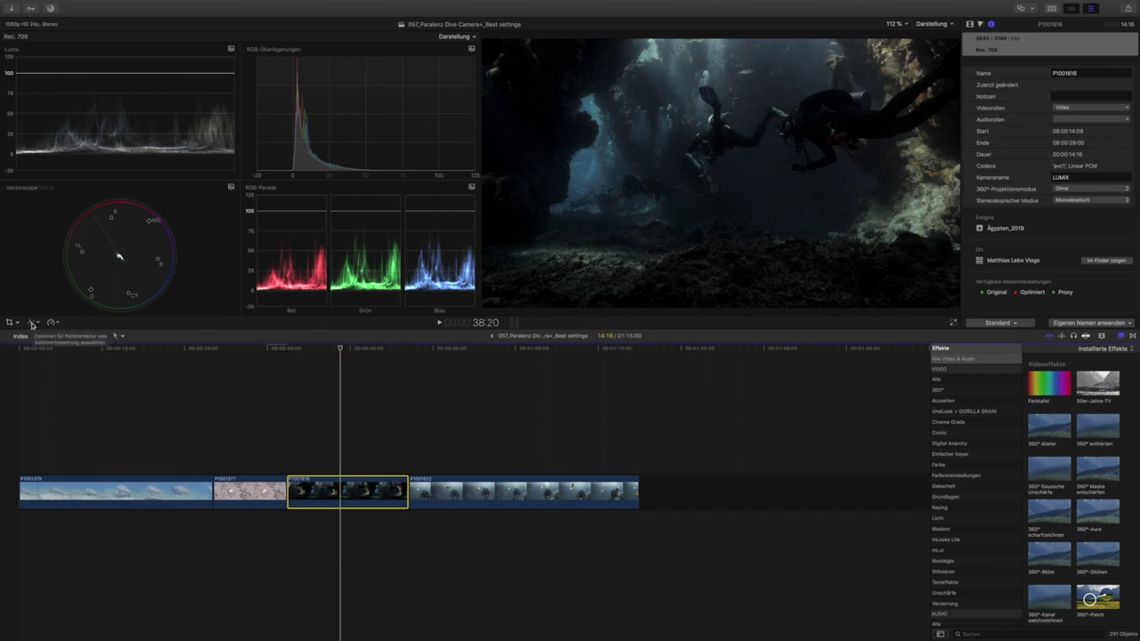
left_click(32, 323)
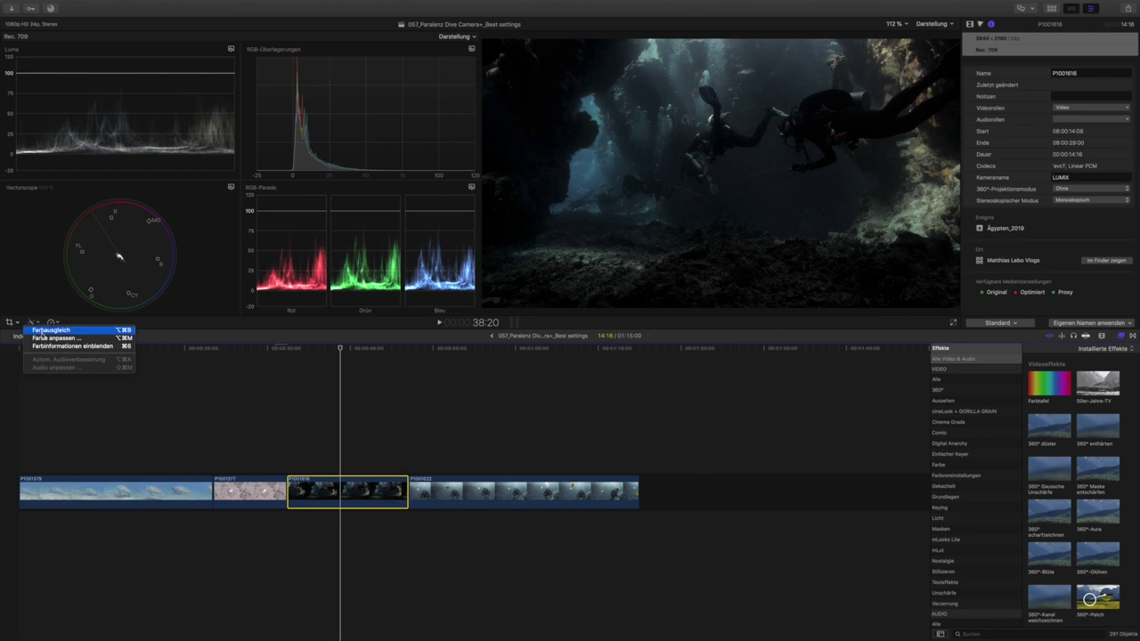
left_click(42, 330)
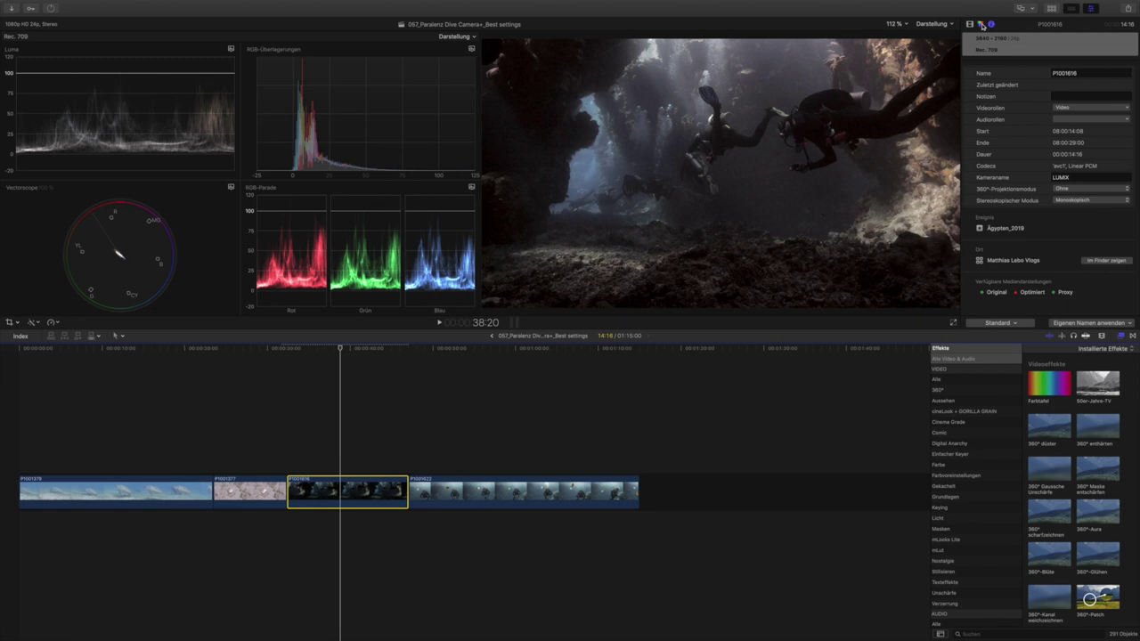
Add Farbräder 1 to the cave clip and adjust its Schatten and Mitteltöne brightness sliders
left_click(982, 25)
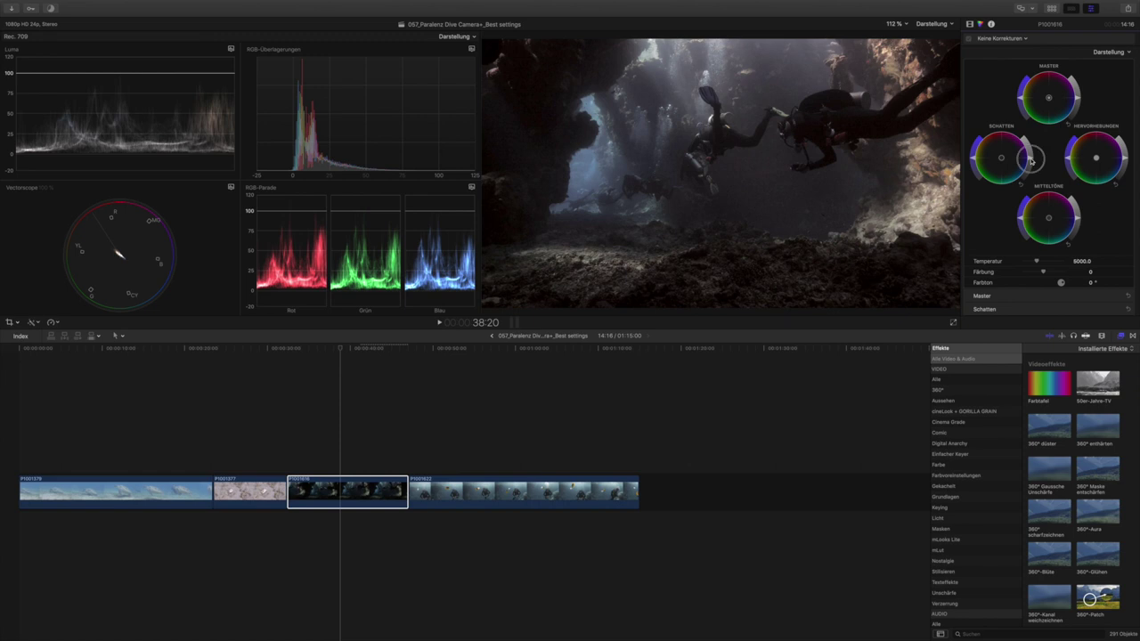
left_click(1031, 161)
left_click_drag(1031, 160, 1031, 163)
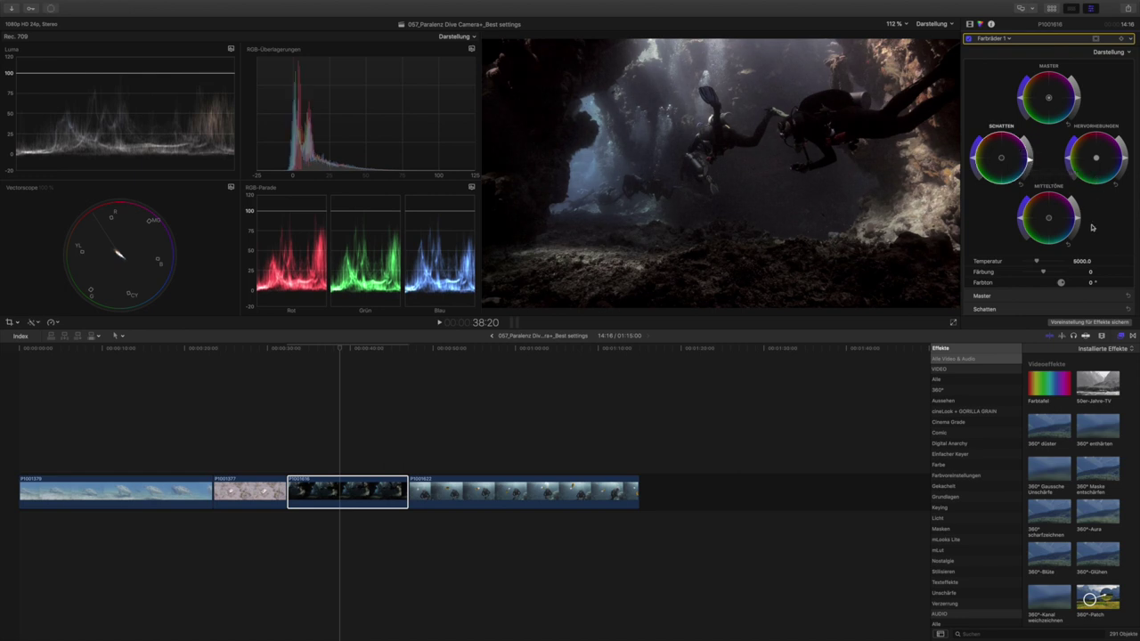
left_click_drag(1076, 220, 1077, 210)
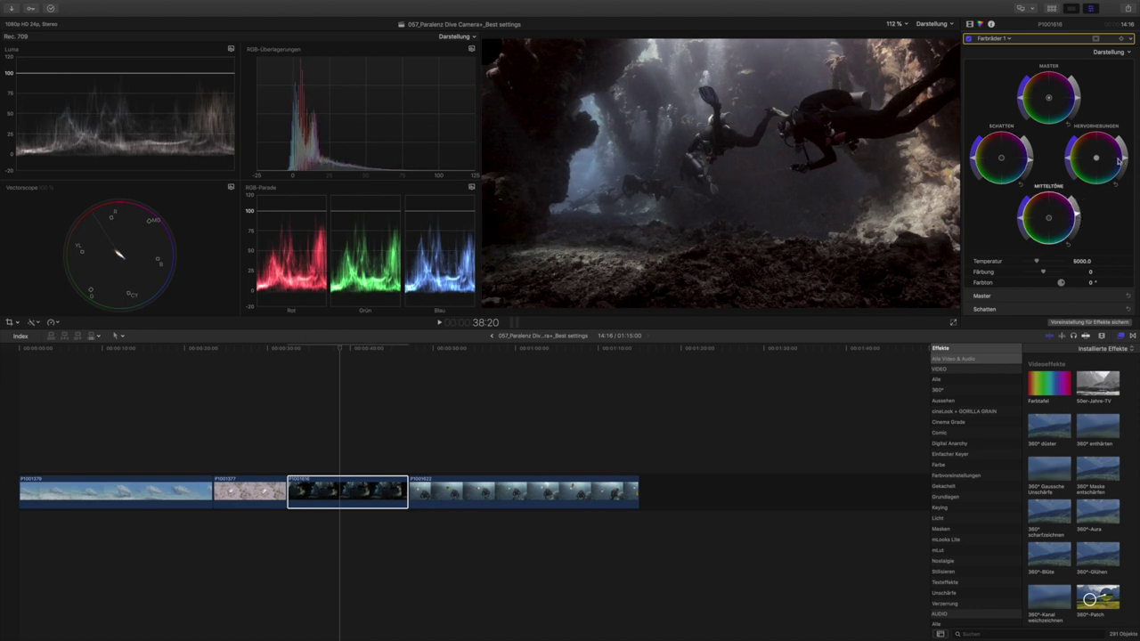
Raise the cave clip's highlight brightness and slightly nudge the Mitteltöne slider on Farbräder 1
left_click_drag(1124, 161, 1125, 157)
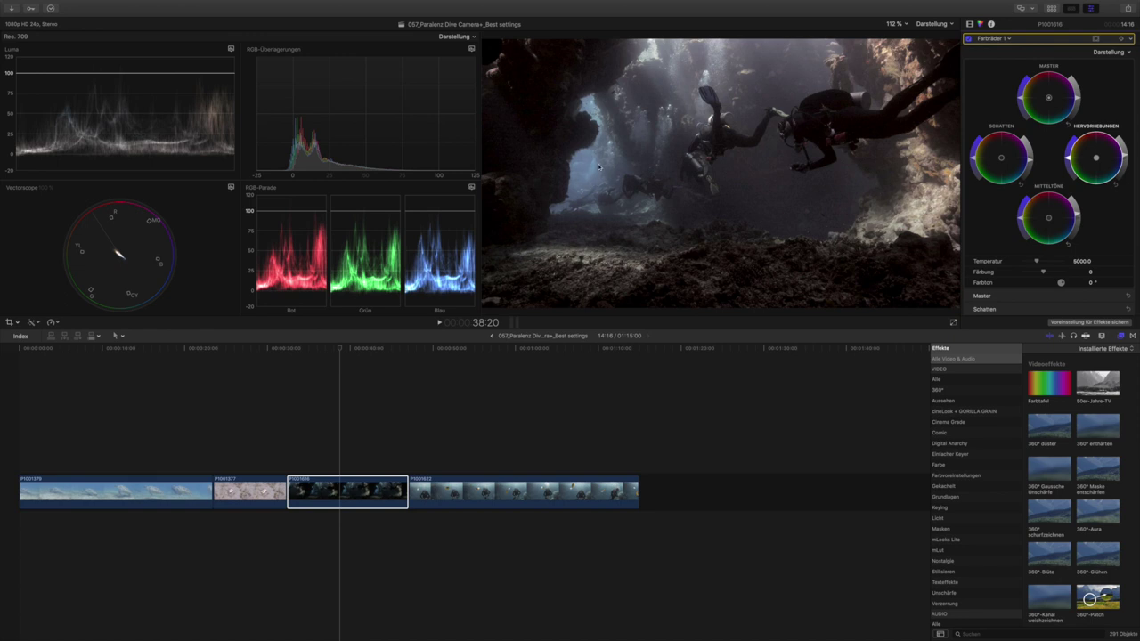
mouse_move(1068, 158)
left_mouse_down()
mouse_move(1071, 138)
mouse_move(1075, 192)
mouse_move(1072, 140)
left_mouse_up()
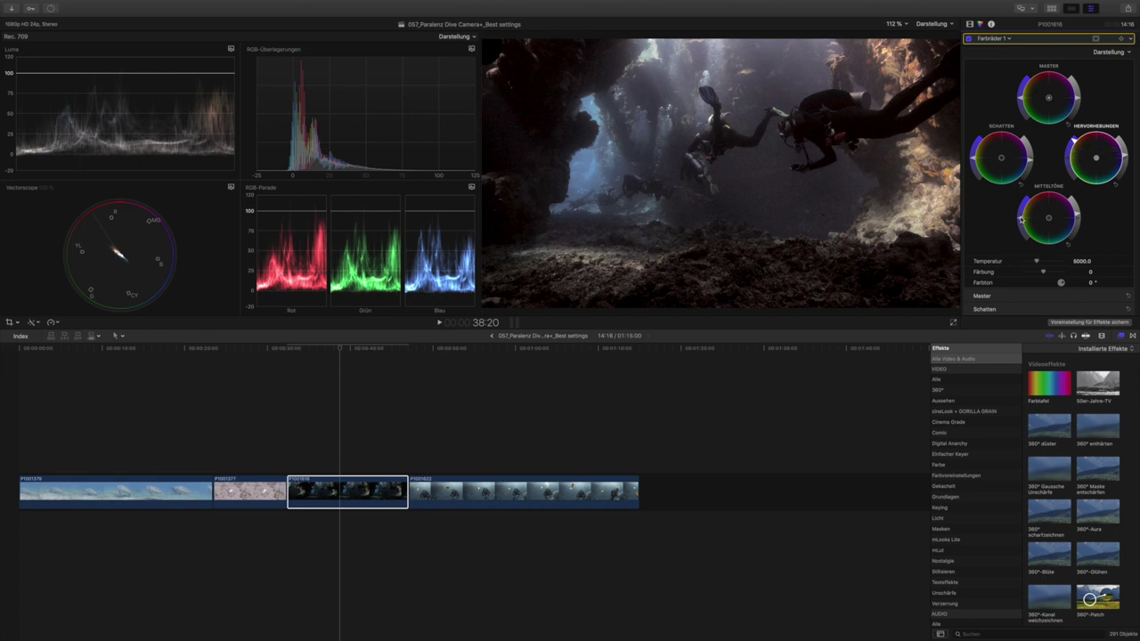
left_click_drag(1021, 218, 1022, 210)
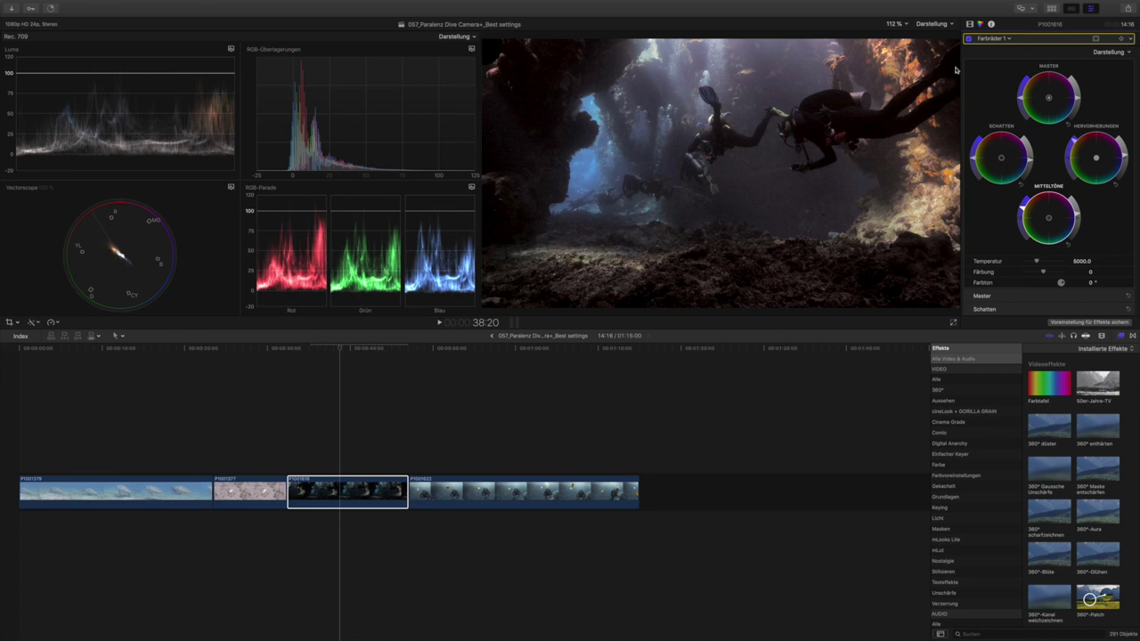
Toggle Farbräder 1 off and on twice to compare, then move the playhead to clip P1001622
left_click(969, 40)
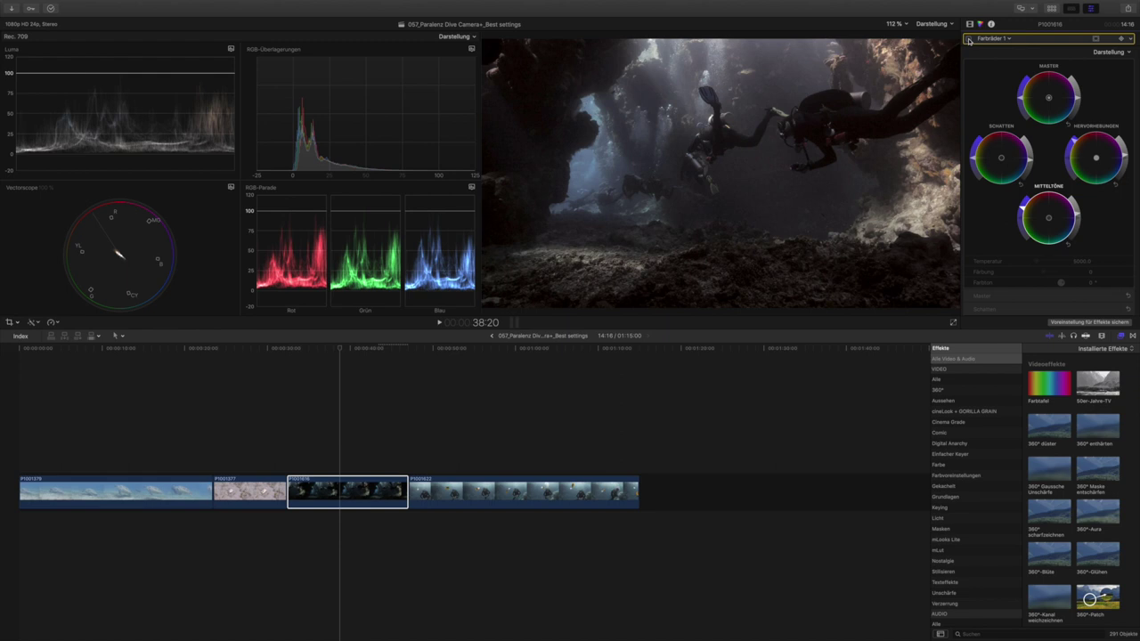
left_click(969, 40)
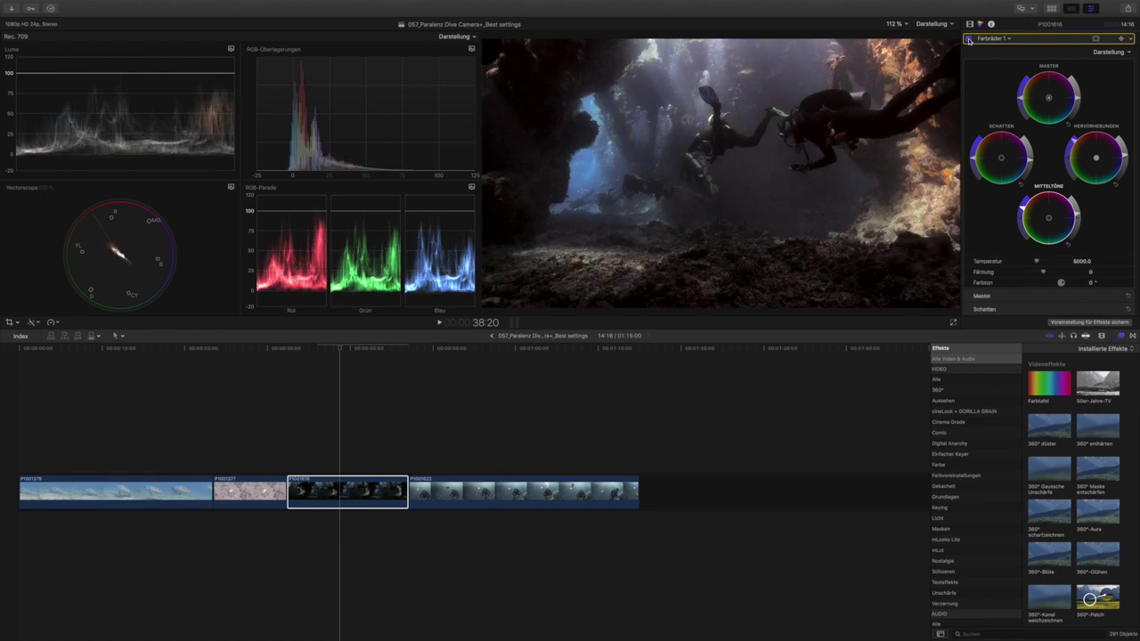
left_click(969, 40)
left_click(969, 40)
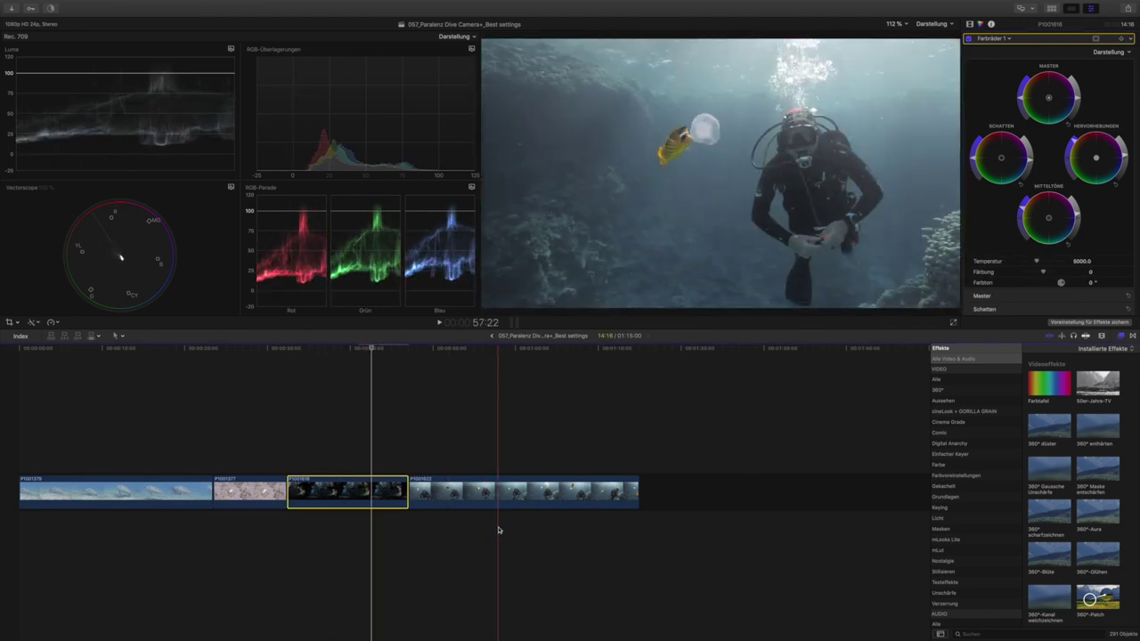
left_click(504, 495)
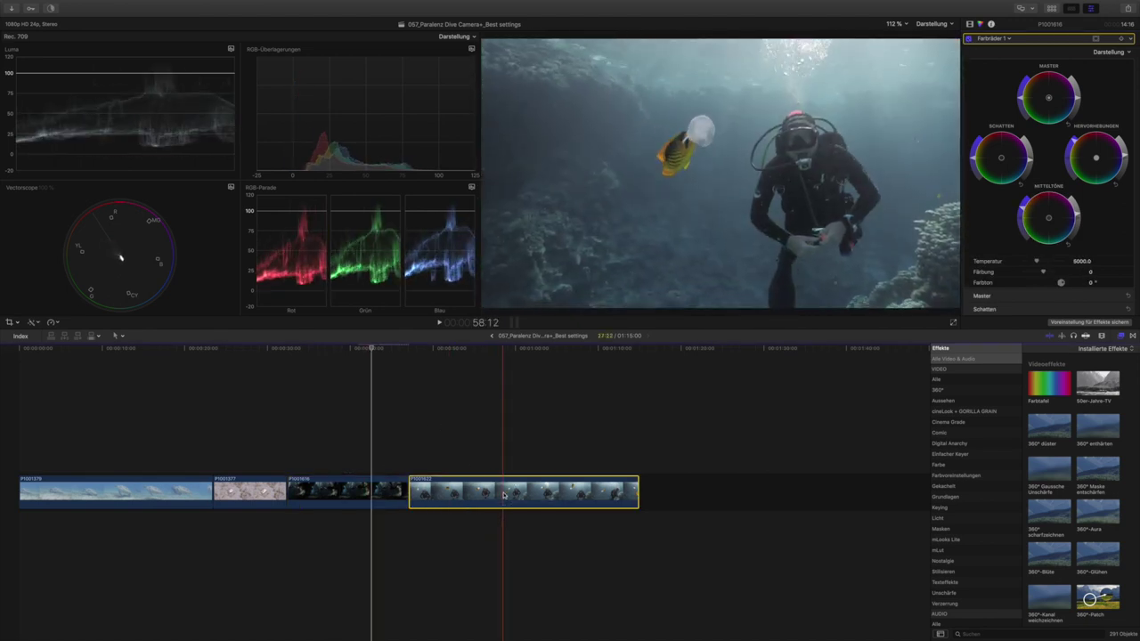
left_click(506, 348)
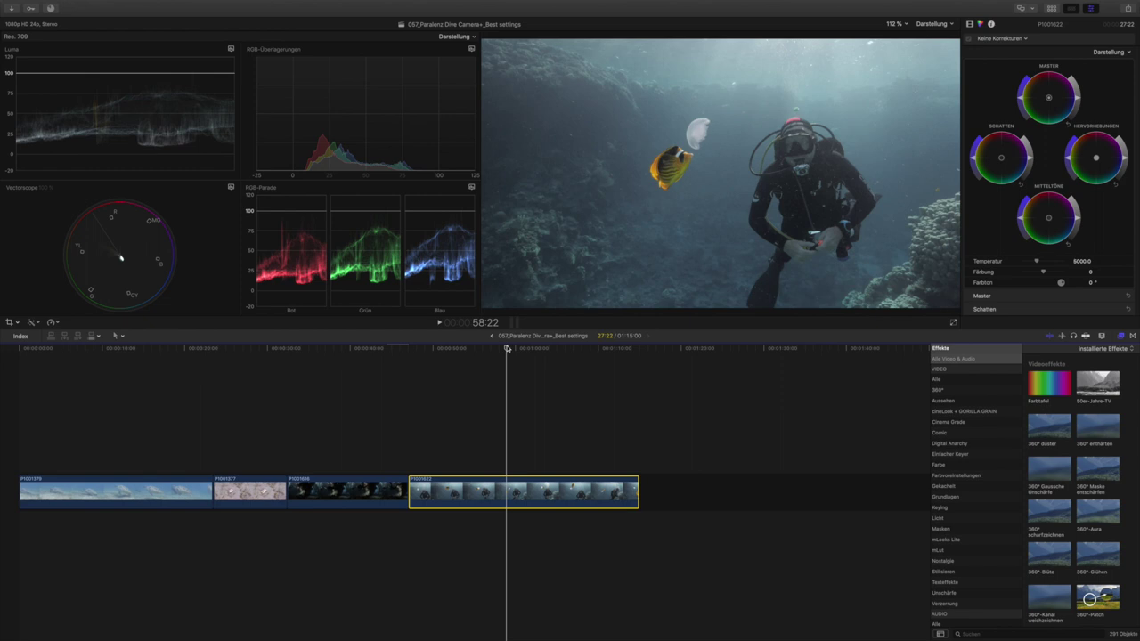
Apply Farbausgleich automatic colour balance to clip P1001622 from the enhancements menu
left_click(37, 321)
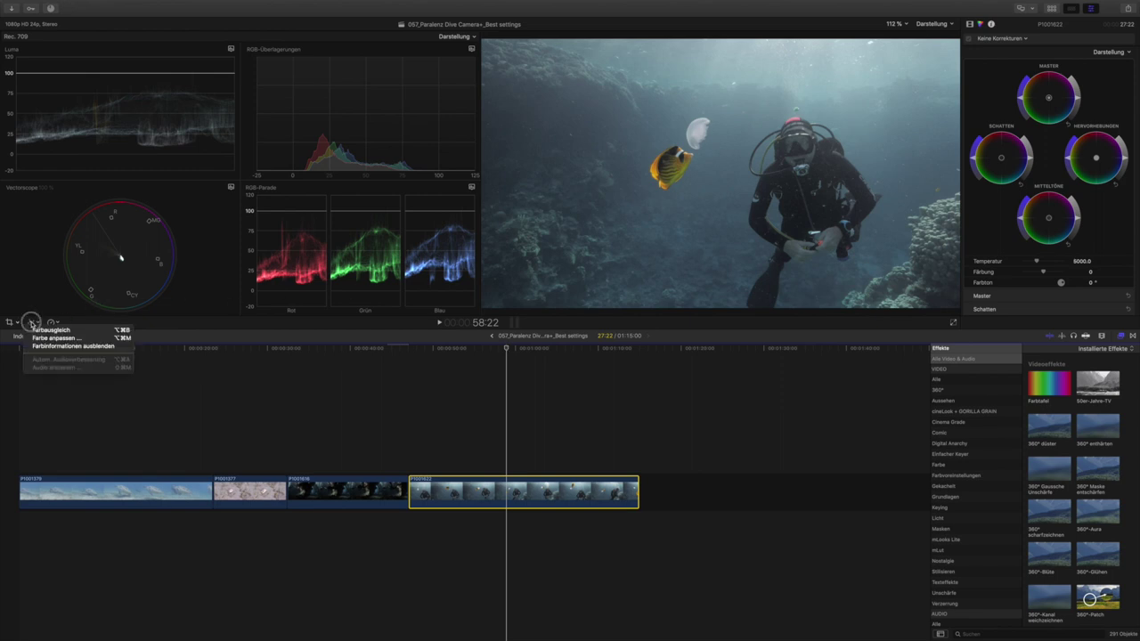
left_click(41, 332)
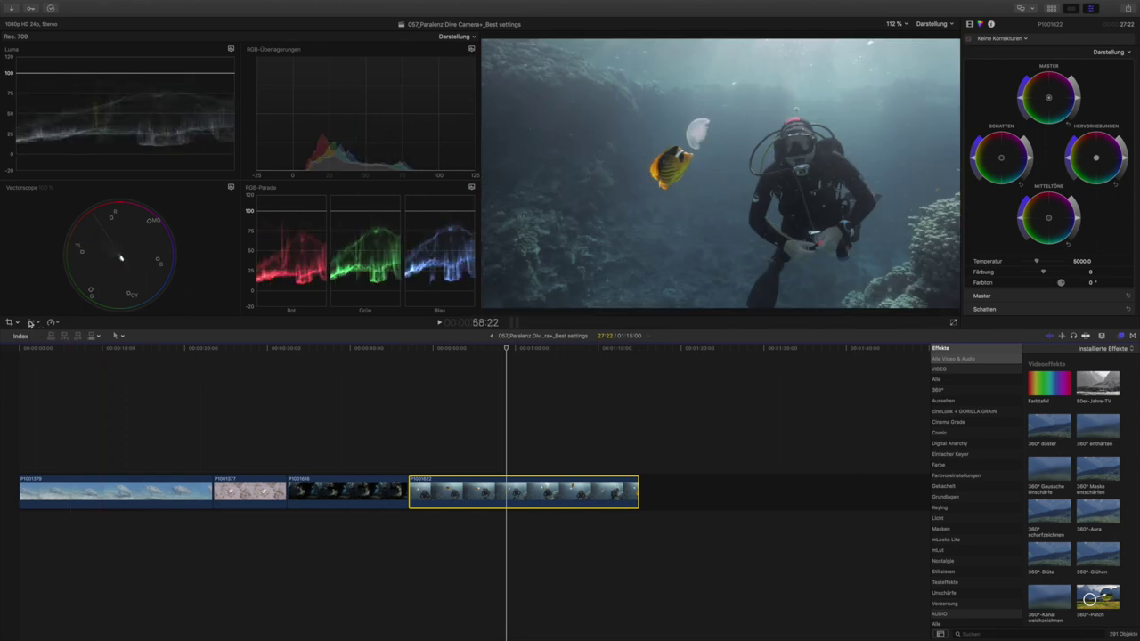
left_click(30, 324)
left_click(37, 330)
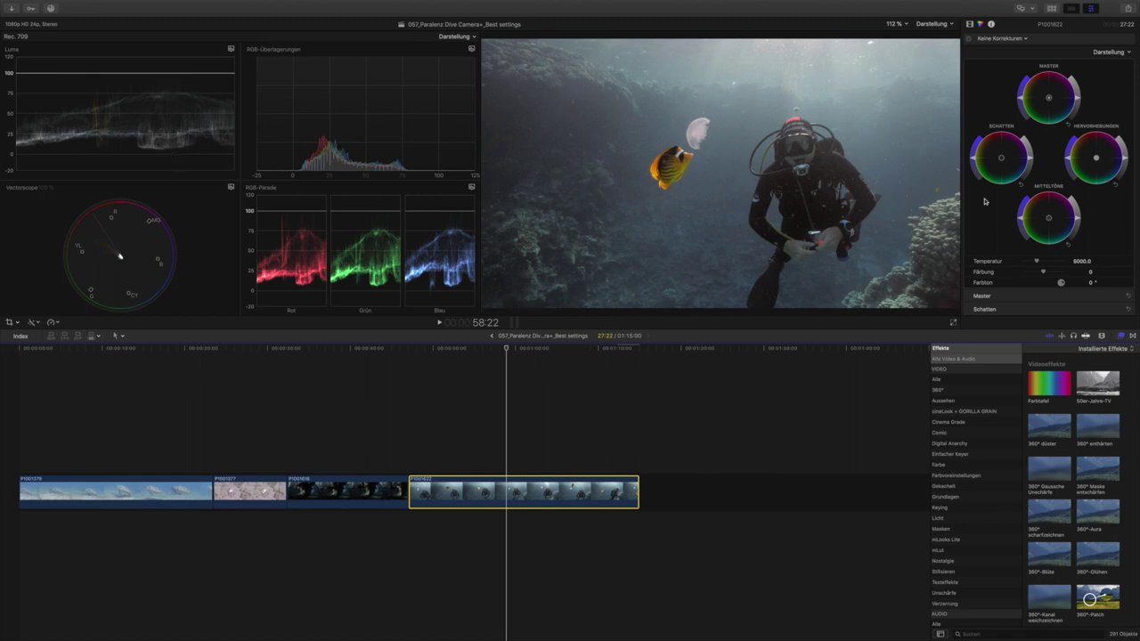
Enable Farbräder 1 on the diver clip, raising Hervorhebungen brightness and nudging Mitteltöne up
left_click(1031, 161)
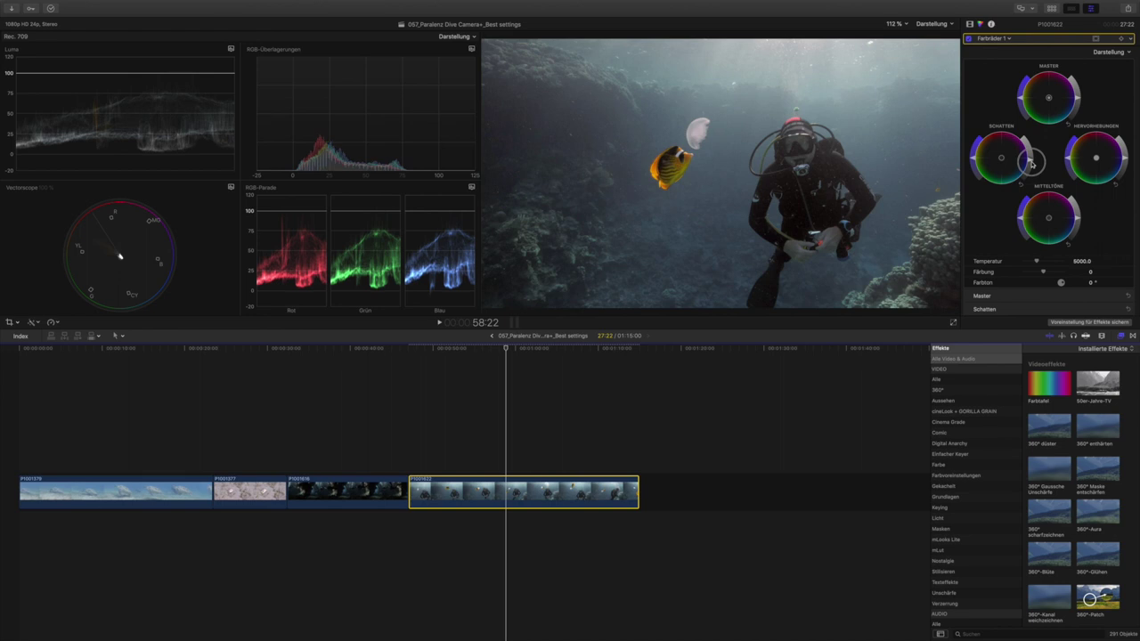
left_click(1031, 161)
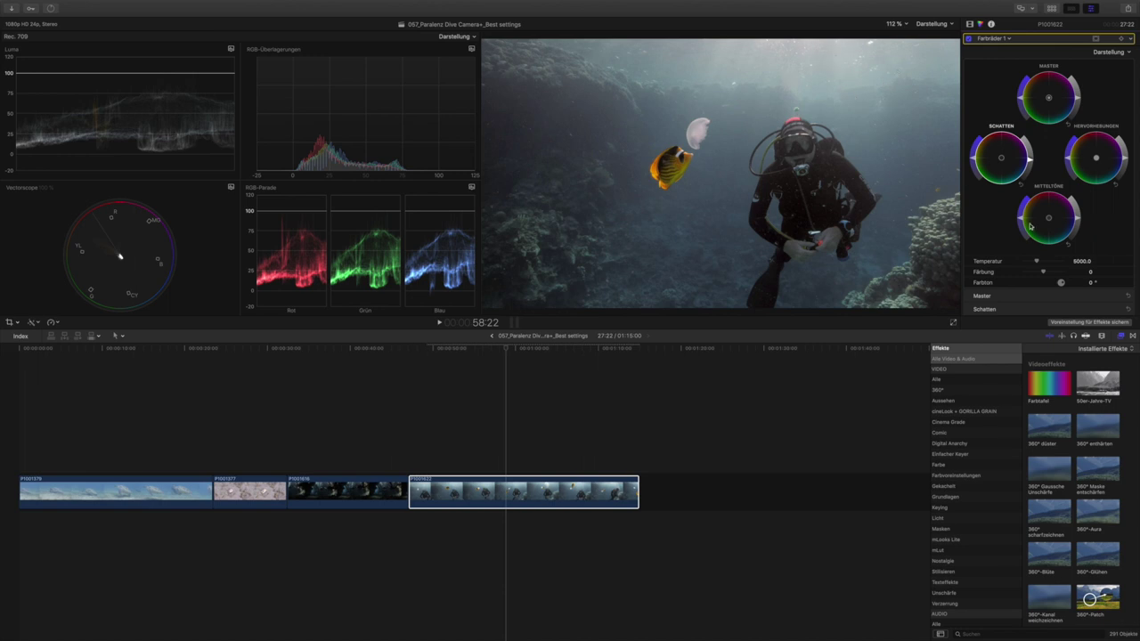
mouse_move(1124, 160)
left_mouse_down()
mouse_move(1122, 143)
mouse_move(1119, 180)
left_mouse_up()
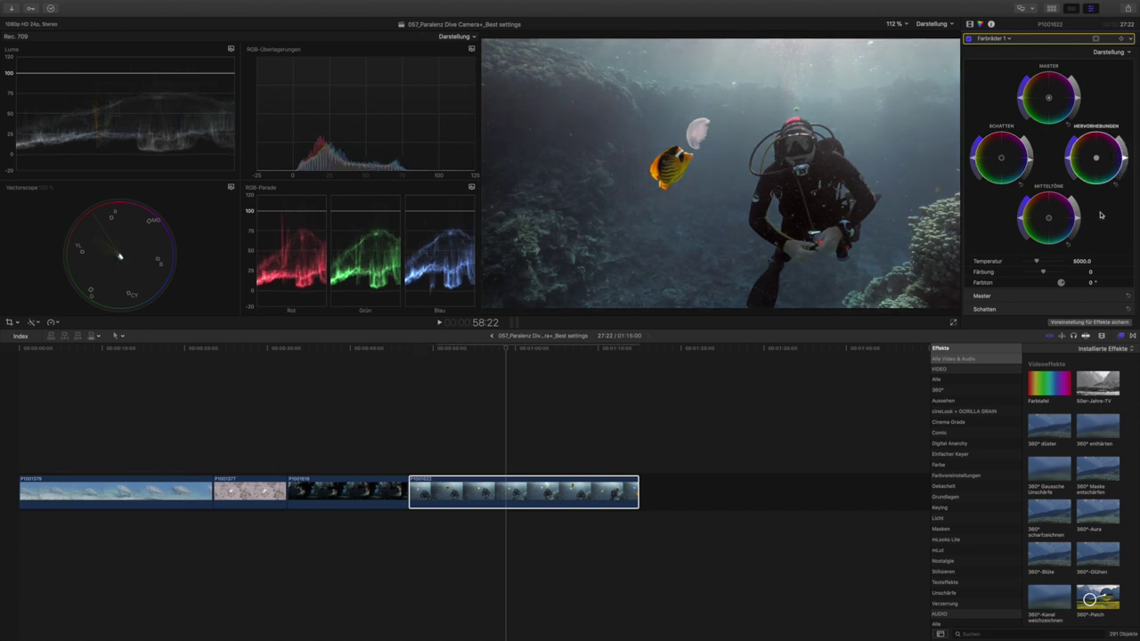
left_click_drag(1080, 220, 1078, 214)
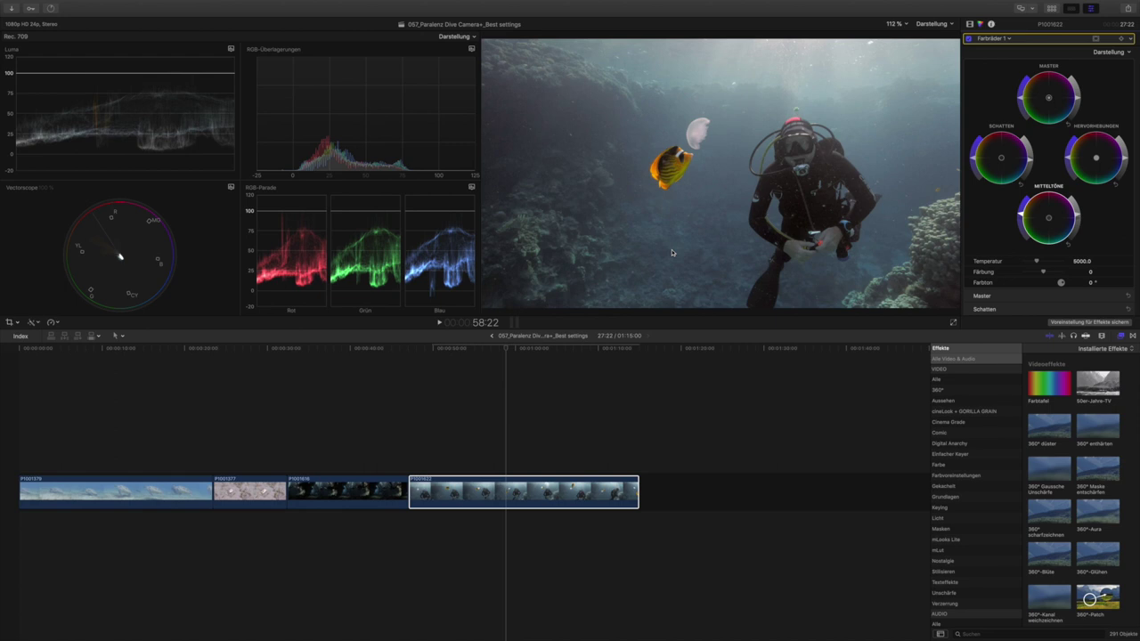
Add Farbton-/Sättigungskurven to the diver clip and sample a viewer colour onto Farbton vs. Sättigung
left_click(1109, 53)
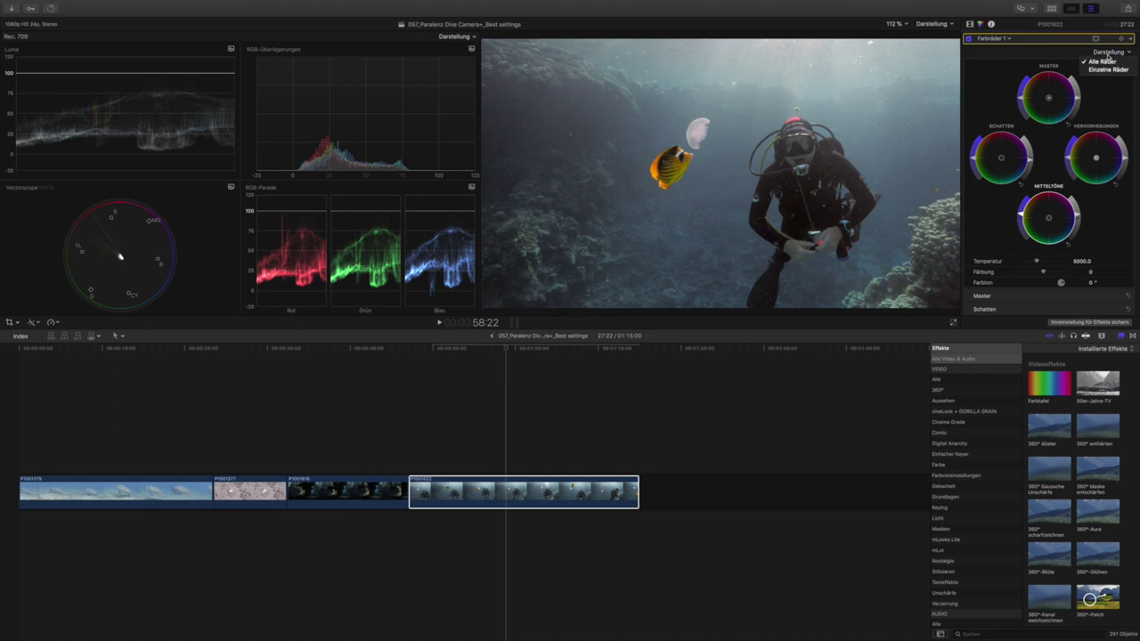
left_click(1104, 59)
left_click(993, 39)
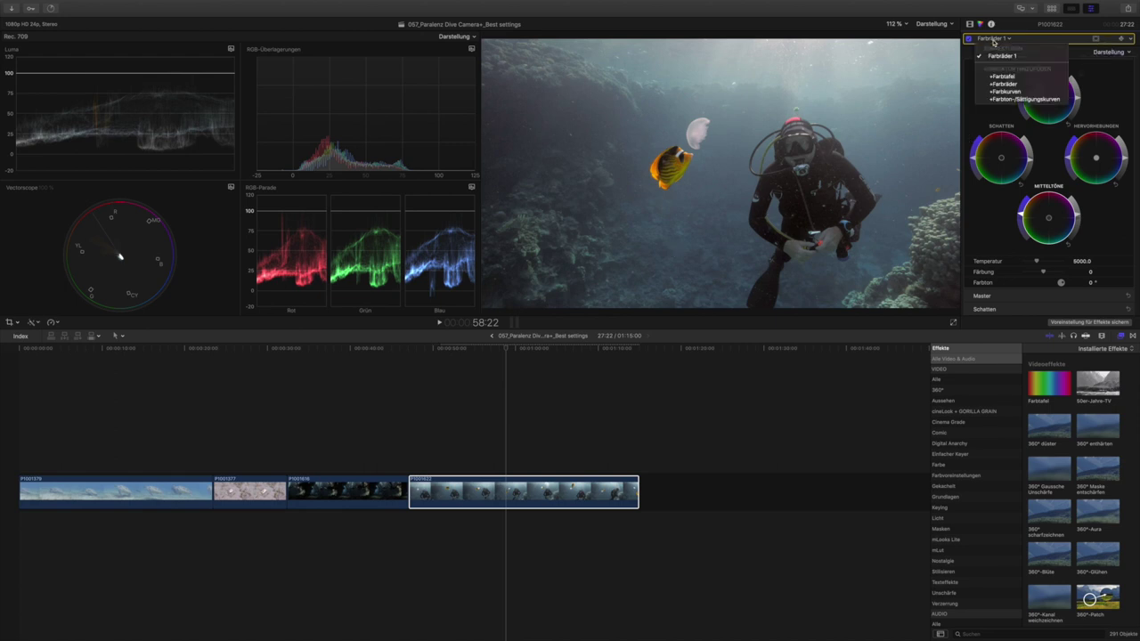
left_click(1006, 99)
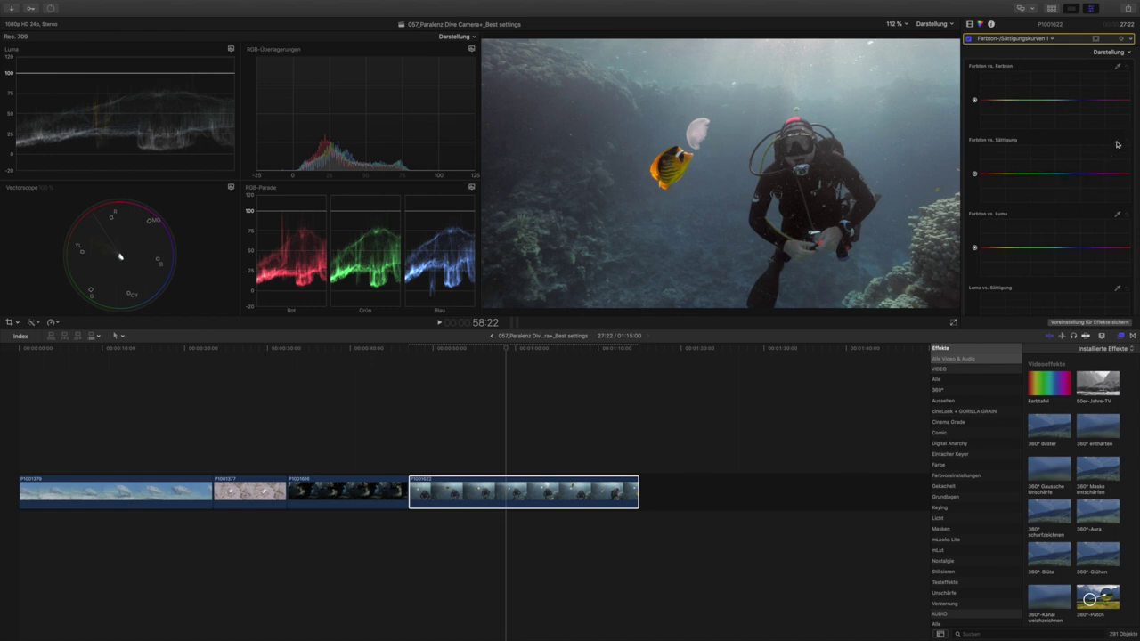
left_click(1116, 140)
left_click(742, 122)
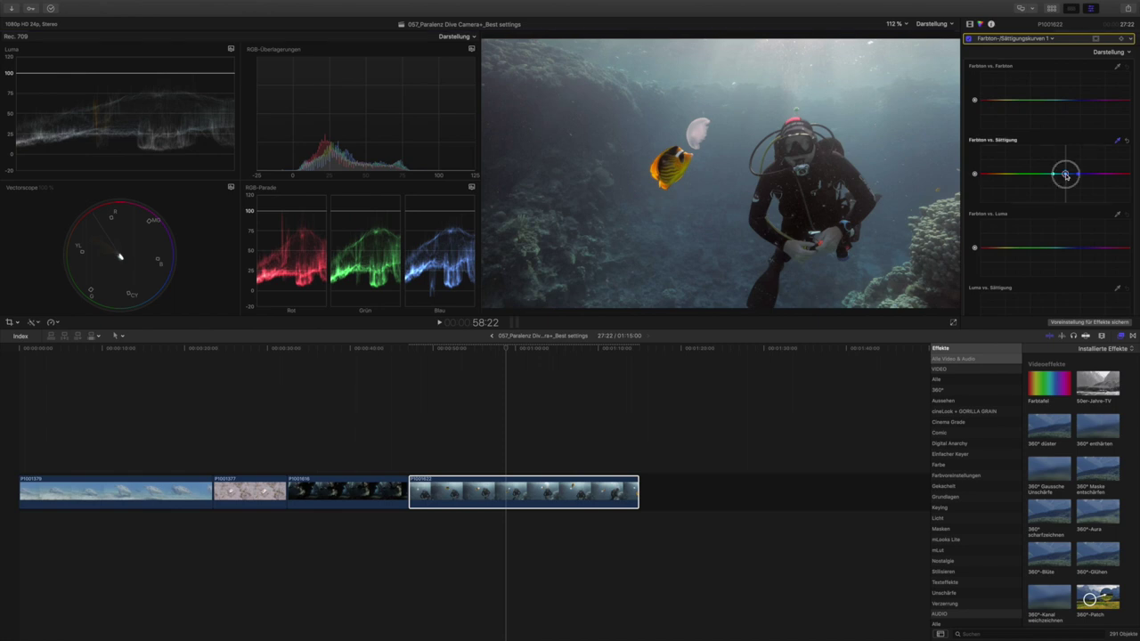
Drag the sampled point on the Farbton vs. Sättigung curve upward into a saturation peak
left_click_drag(1066, 175, 1066, 162)
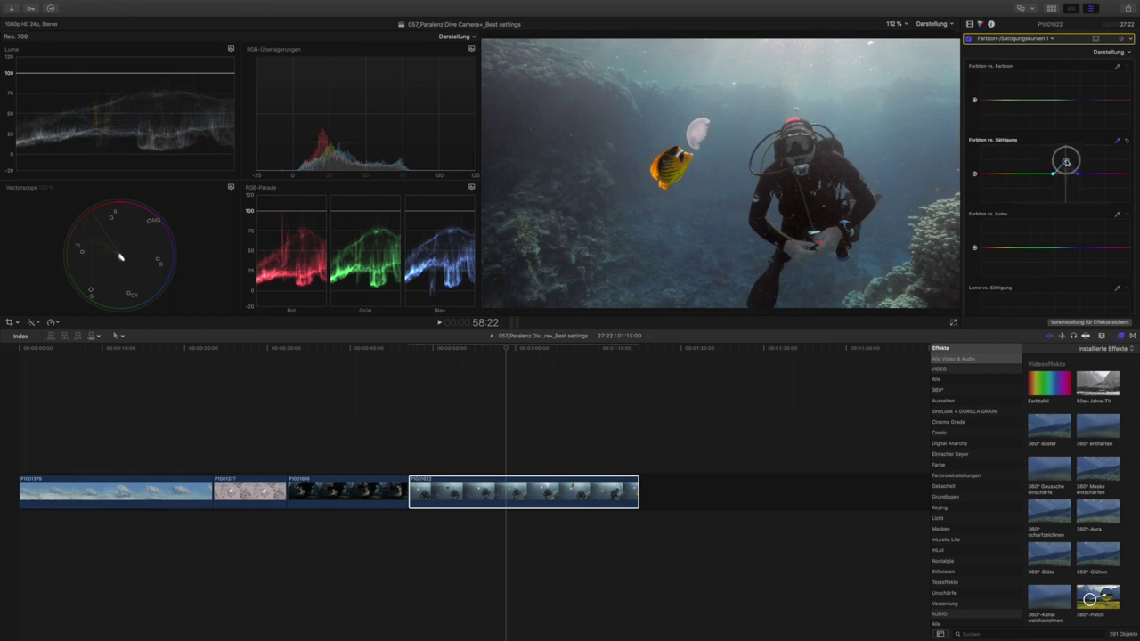
left_click_drag(1066, 161, 1065, 159)
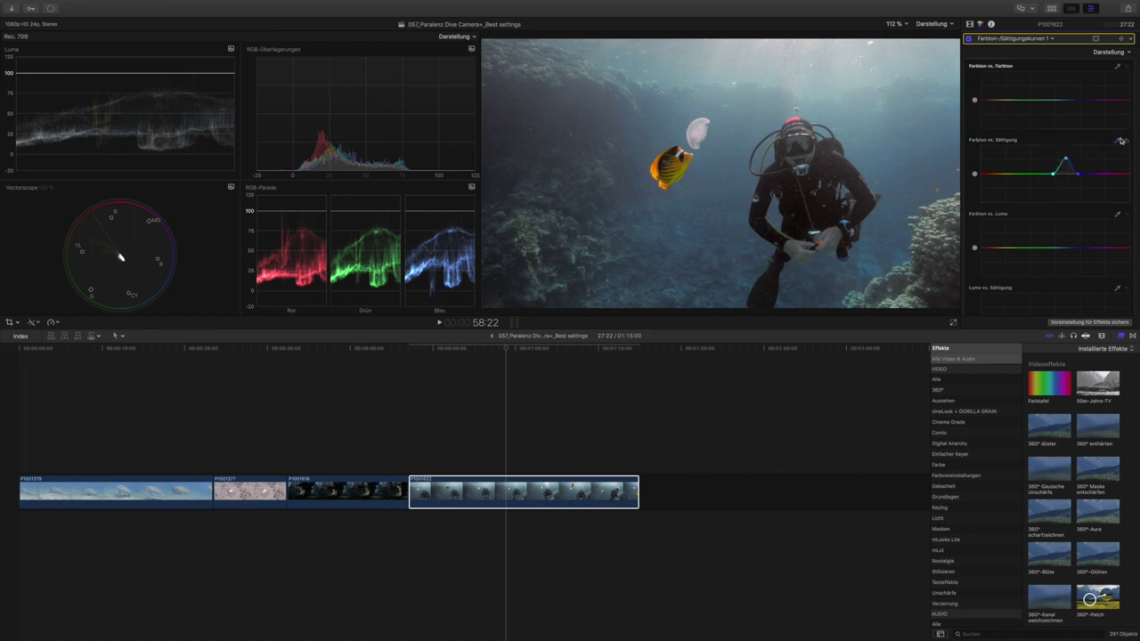